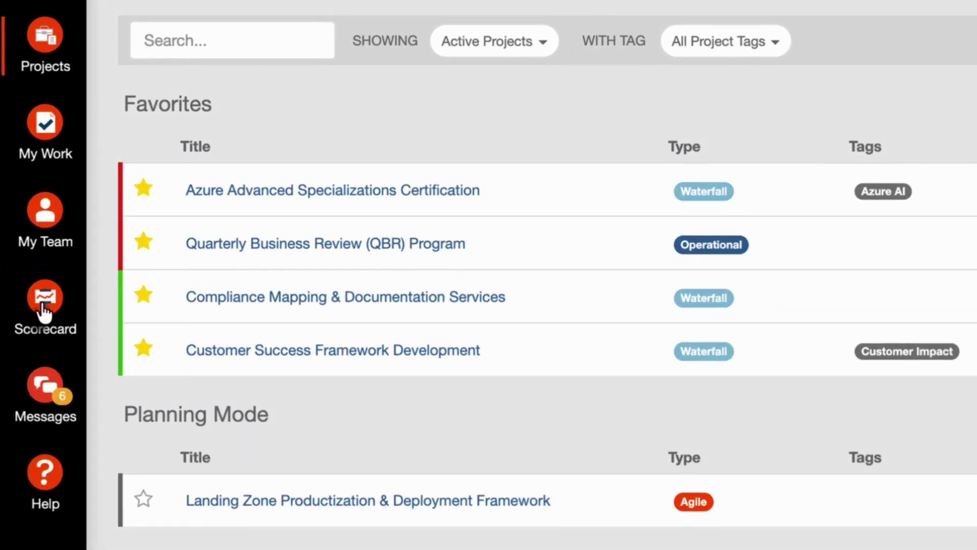
Step: Open the Microsoft Partnership Excellence program from the scorecard and show the key results of its Activate Microsoft Co-Sell Pipeline objective
left_click(44, 305)
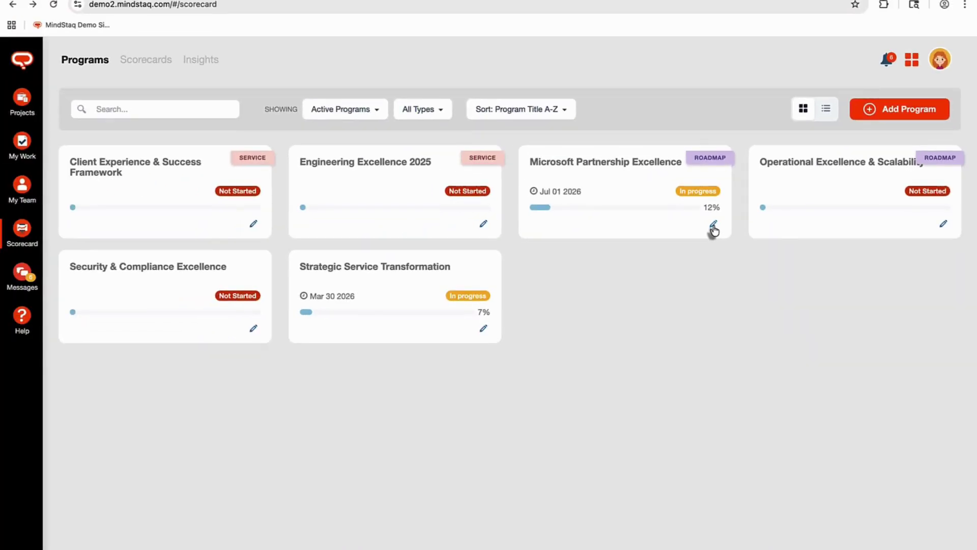
left_click(713, 226)
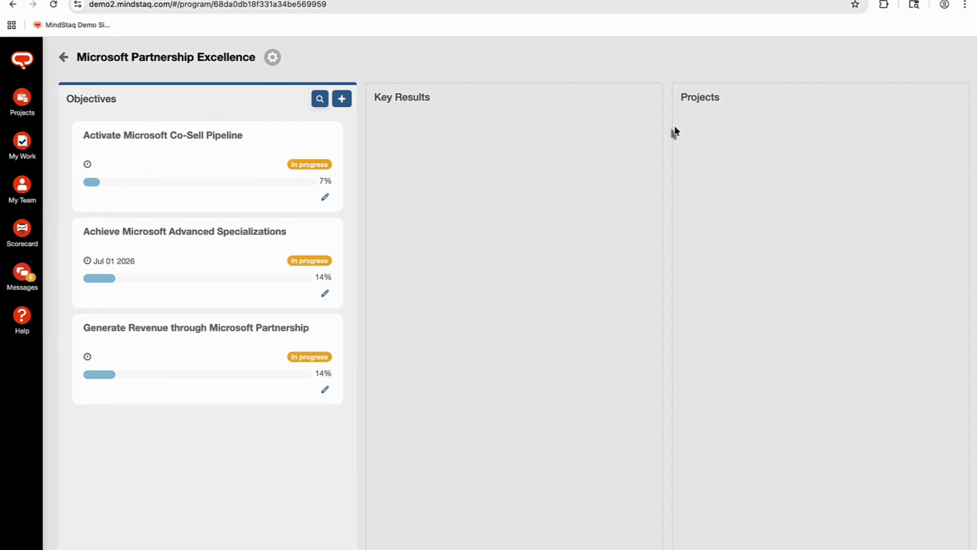
left_click(140, 144)
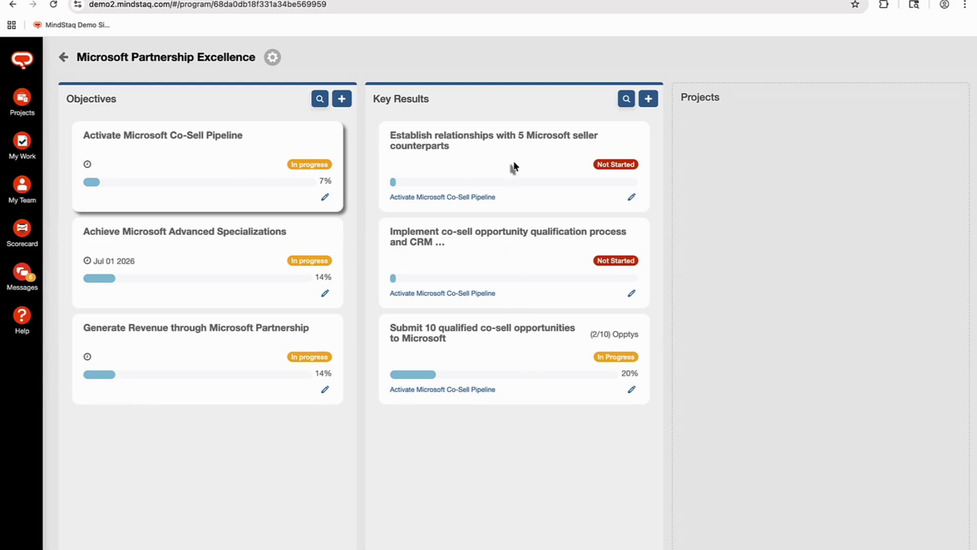
Step: Examine the project linked to each of the three key results under Activate Microsoft Co-Sell Pipeline
left_click(472, 153)
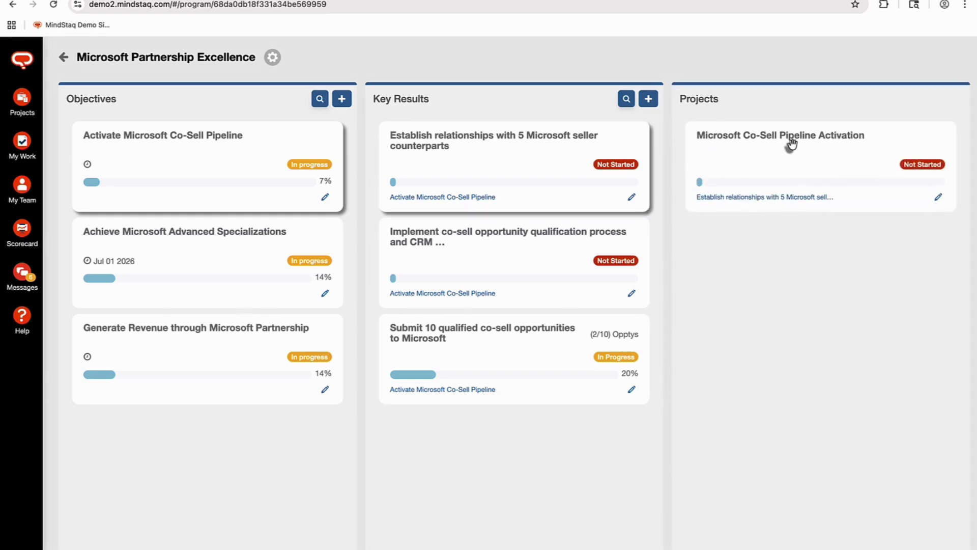
left_click(513, 255)
left_click(538, 341)
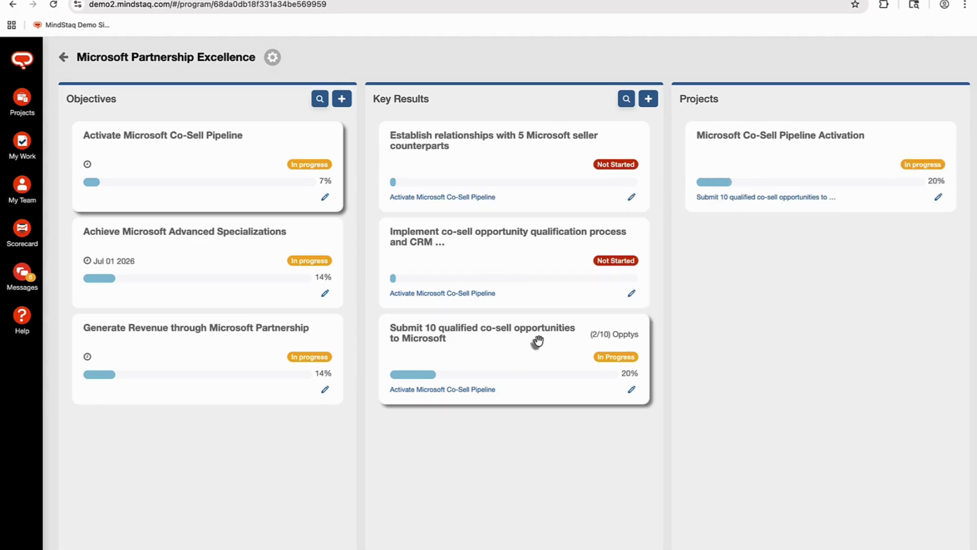
left_click(539, 282)
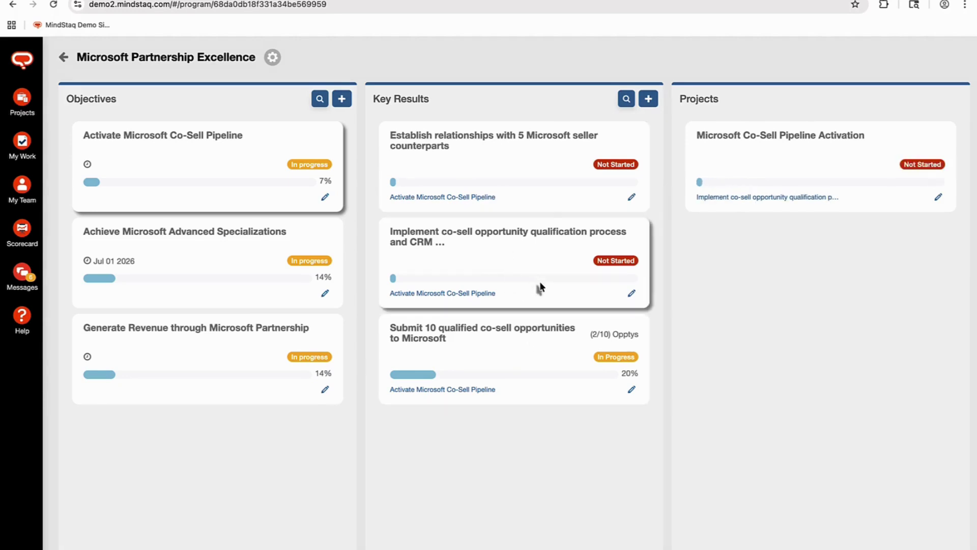
left_click(543, 180)
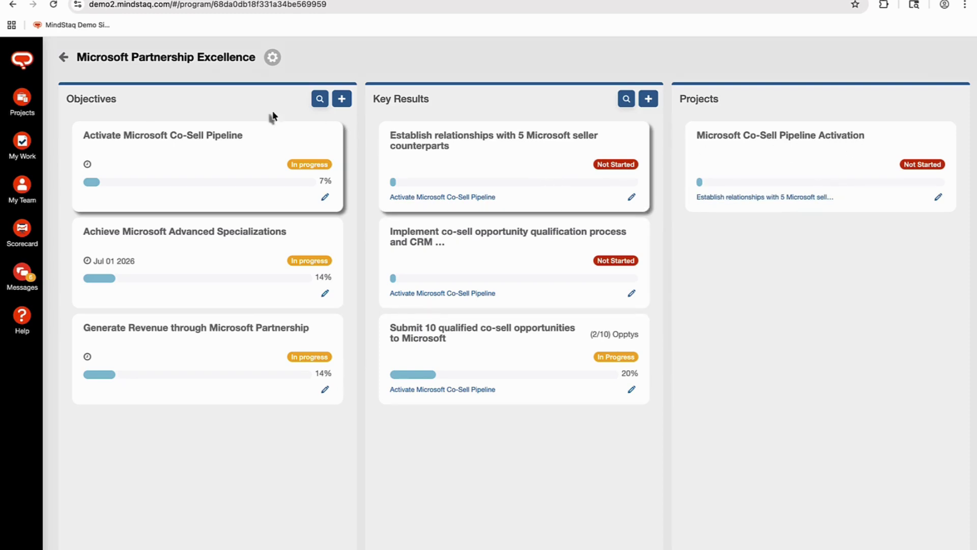
Step: Return to the programs list and create an empty program titled "Microsoft Certification Readiness Program"
left_click(65, 58)
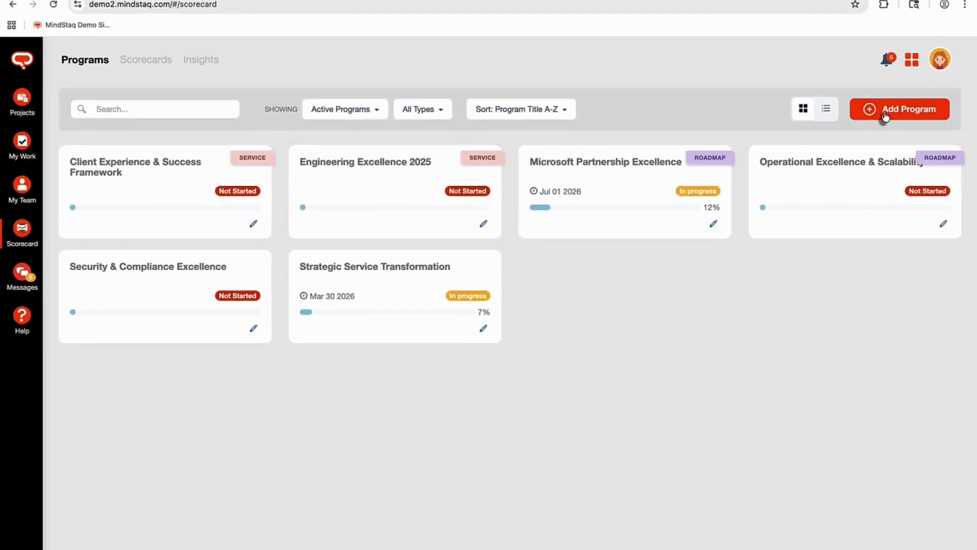
left_click(792, 162)
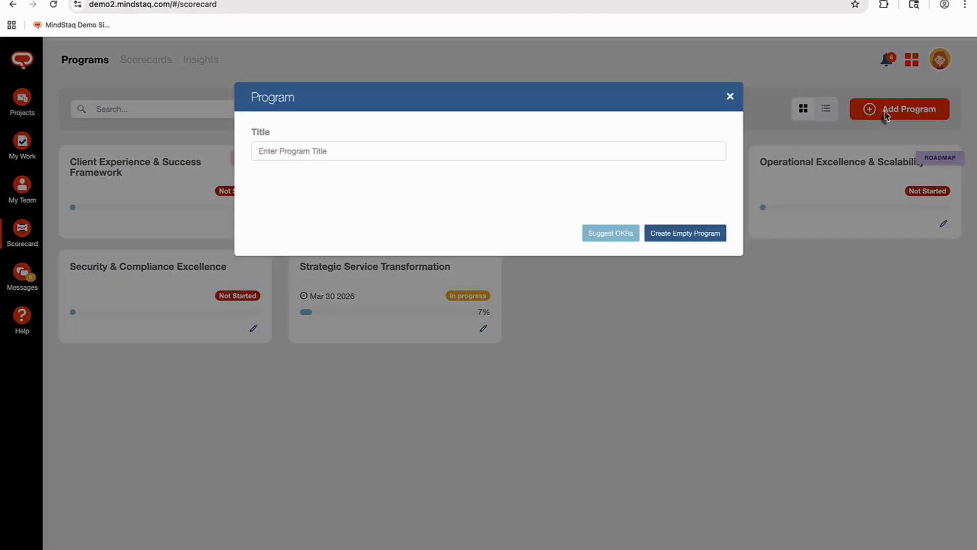
left_click(408, 152)
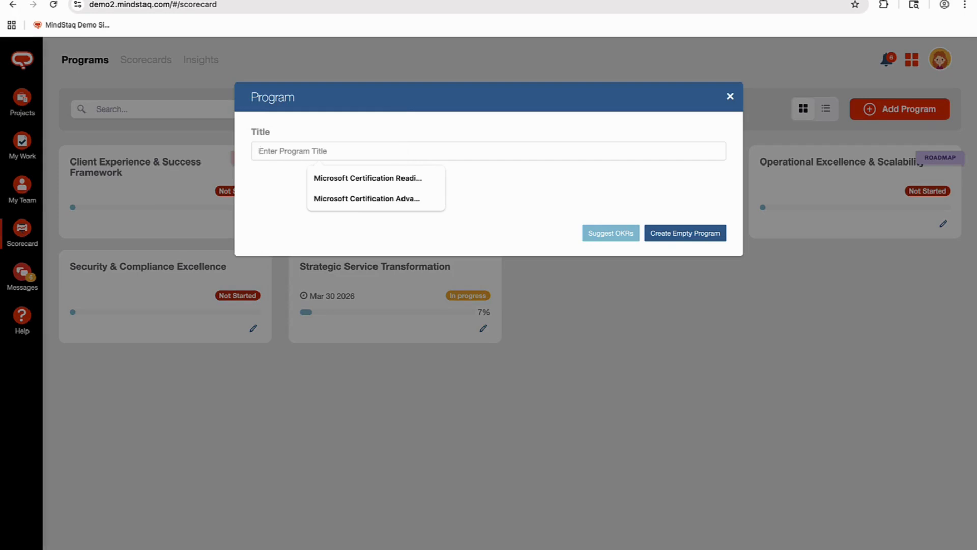
key("super+Tab")
left_click(319, 151)
type("Microsoft Certification Readiness Program")
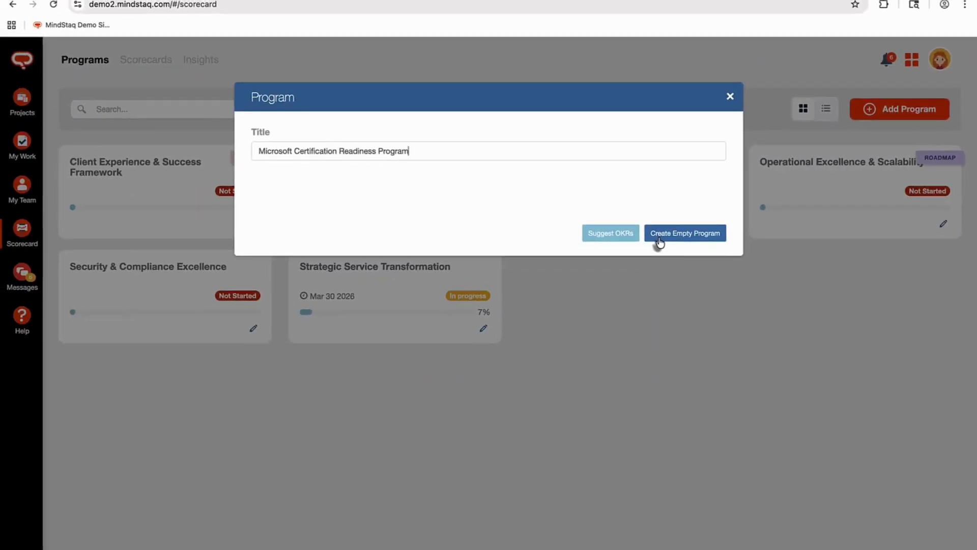
left_click(659, 239)
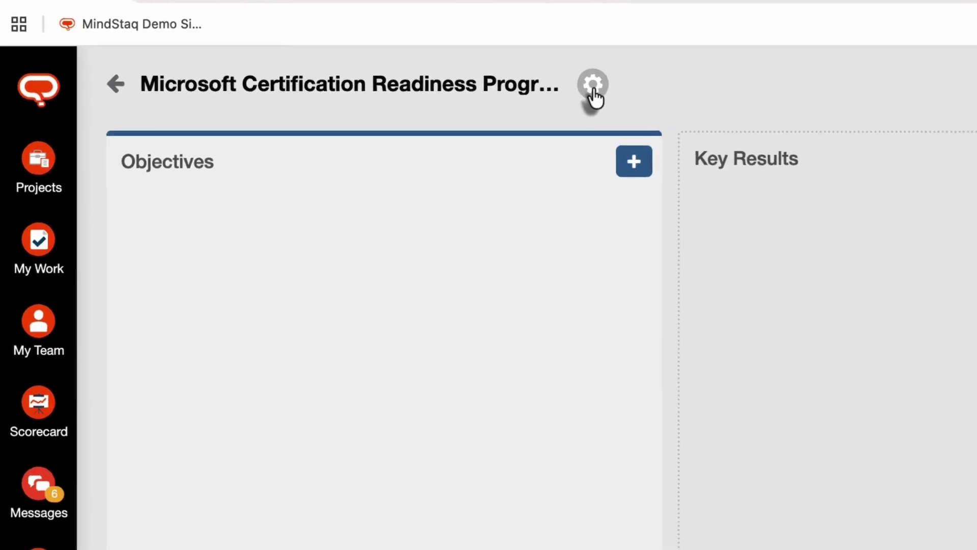
Step: Assign a program manager and an executive sponsor in the new program's settings
left_click(593, 85)
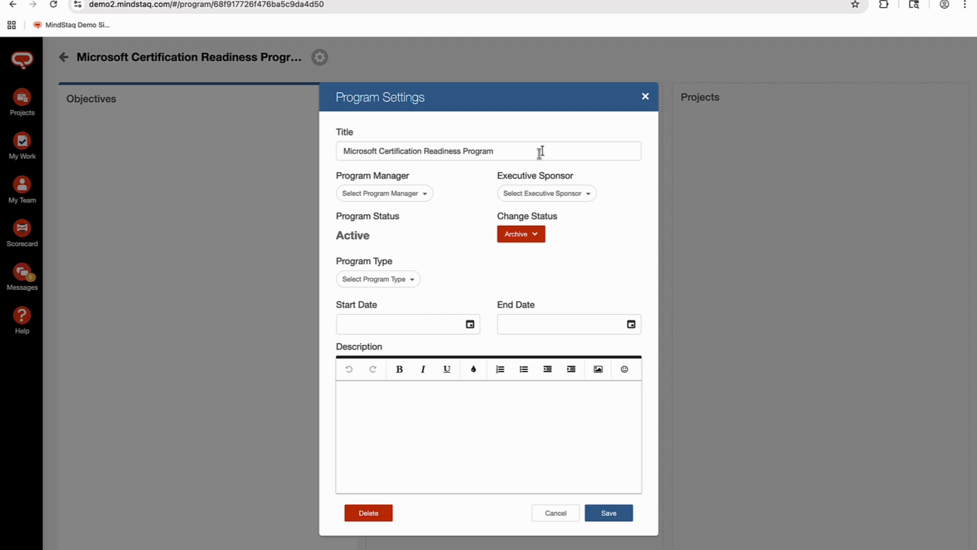
left_click(396, 196)
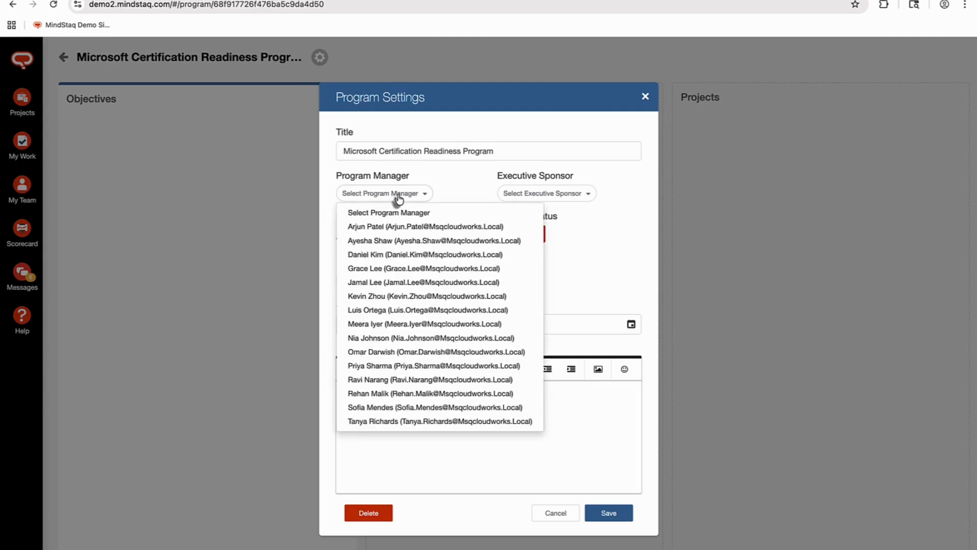
left_click(390, 245)
left_click(542, 195)
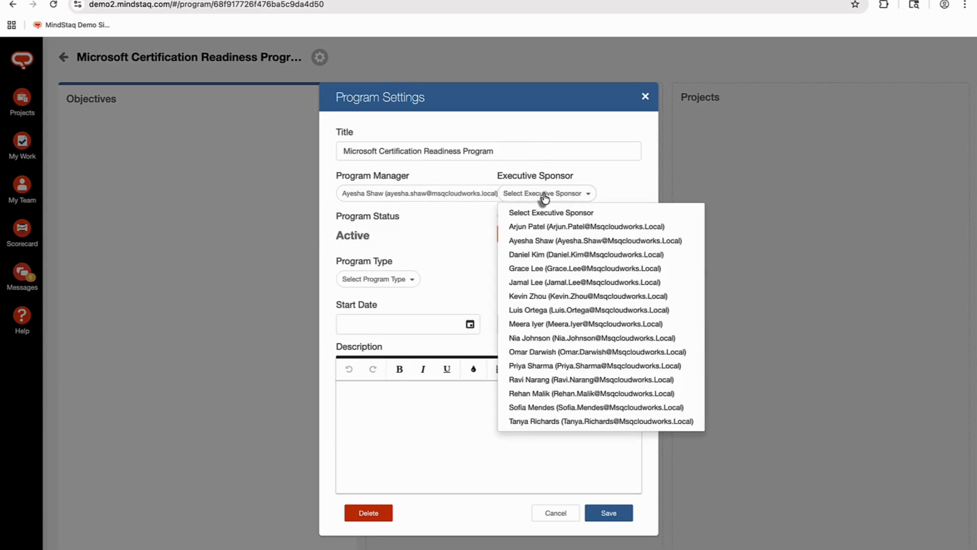
left_click(548, 253)
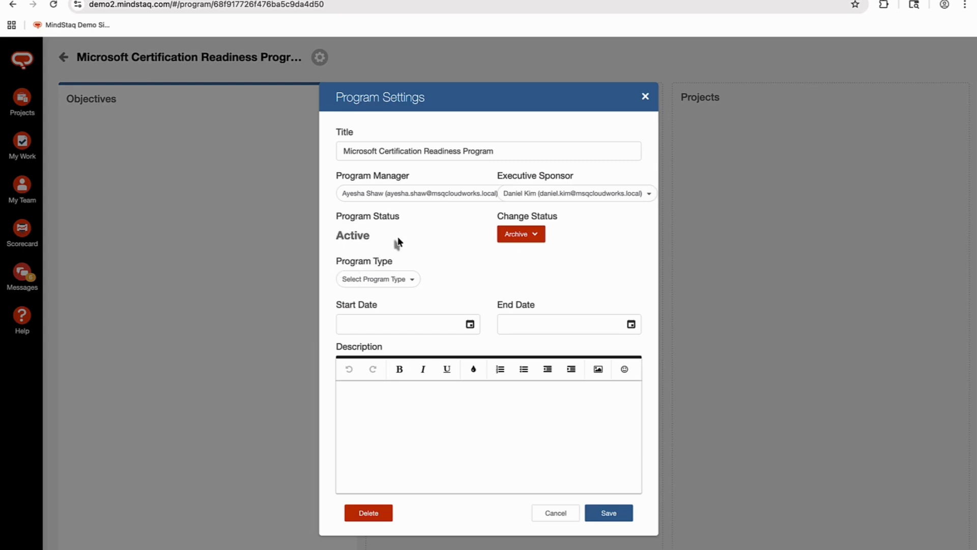
Step: Set the program type to Compliance, with a start date of 22-October-2025 and an end date of 31-October-2025
left_click(535, 237)
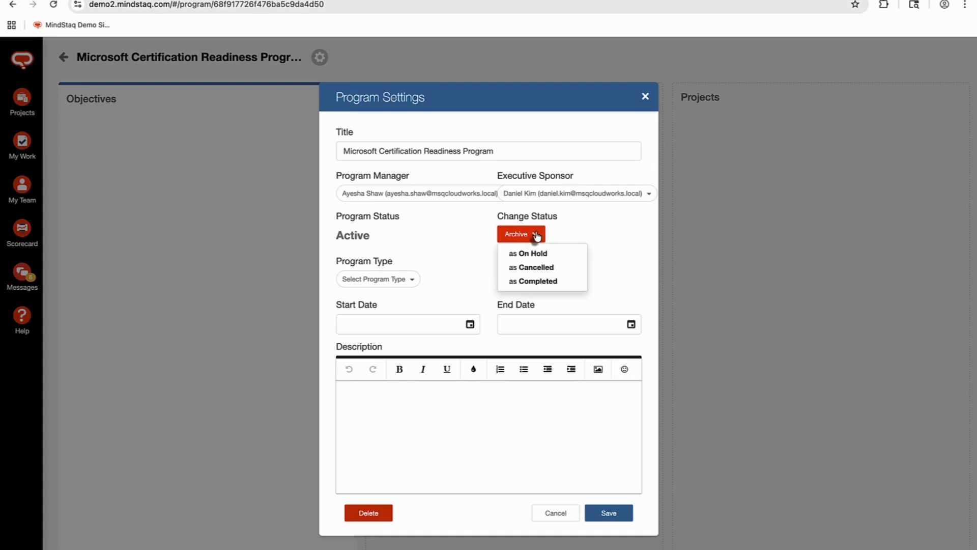
left_click(576, 234)
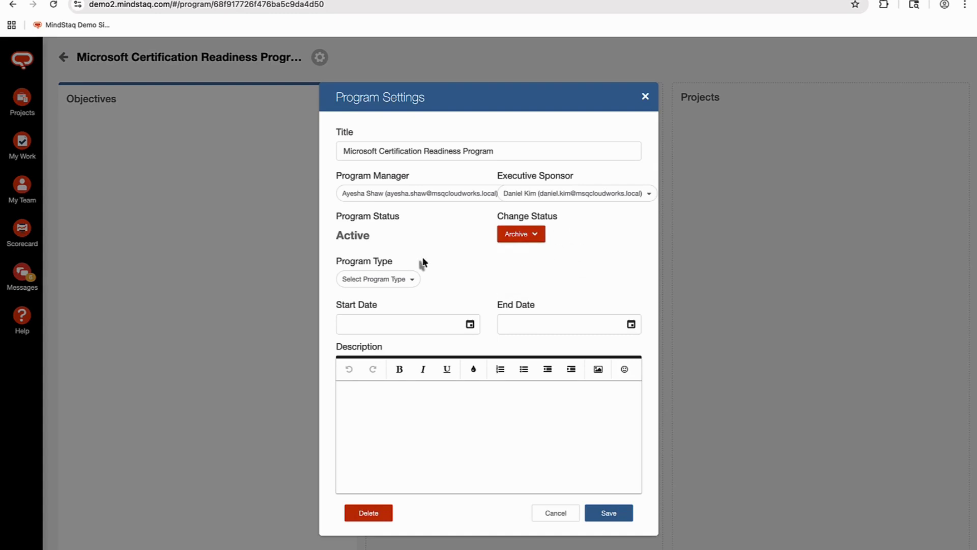
left_click(385, 281)
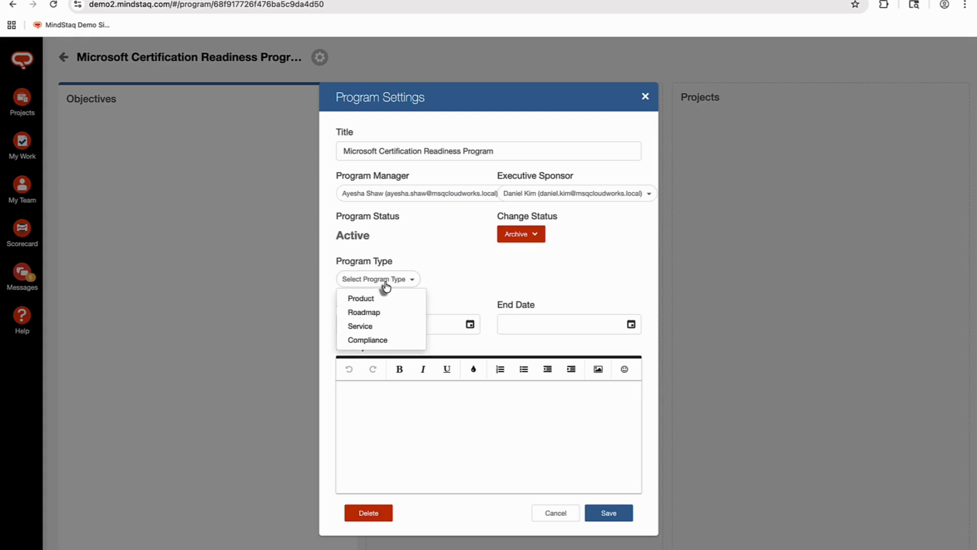
left_click(382, 341)
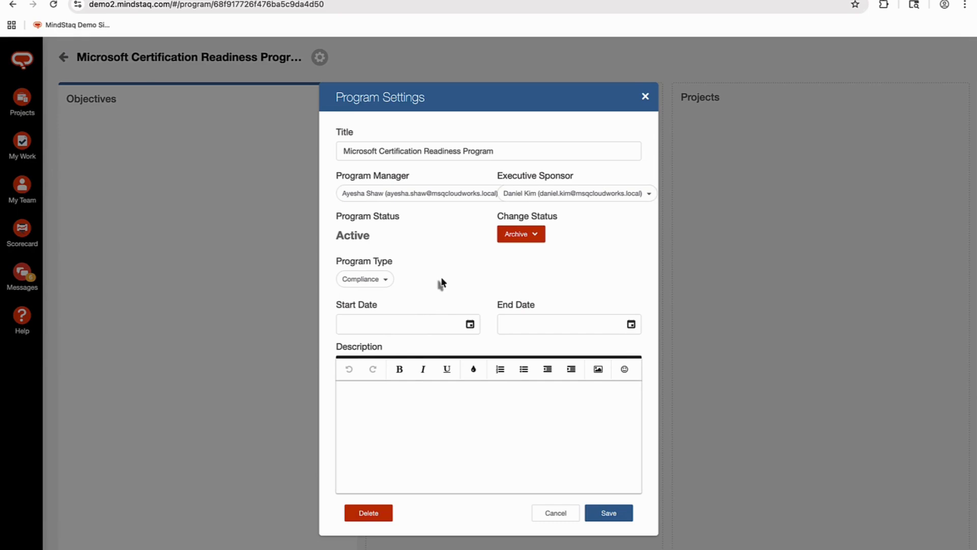
left_click(412, 329)
left_click(428, 452)
left_click(606, 332)
left_click(635, 468)
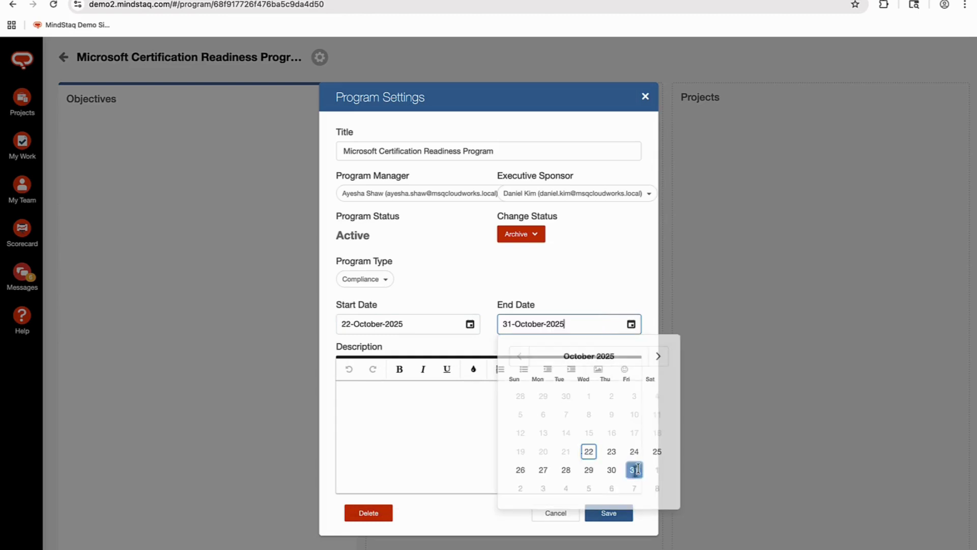
Step: Add a program description about helping employees develop technical expertise, and save the program settings
left_click(424, 429)
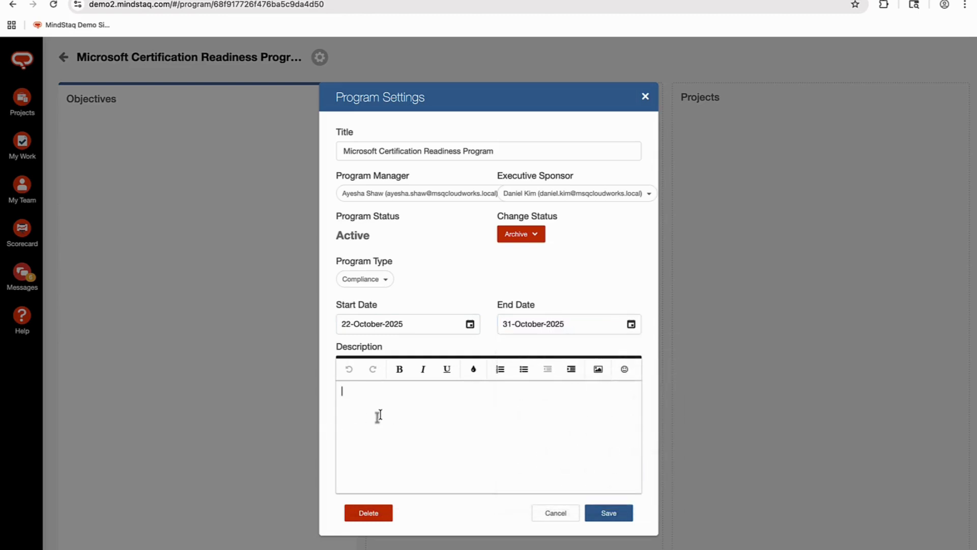
key("super+Tab")
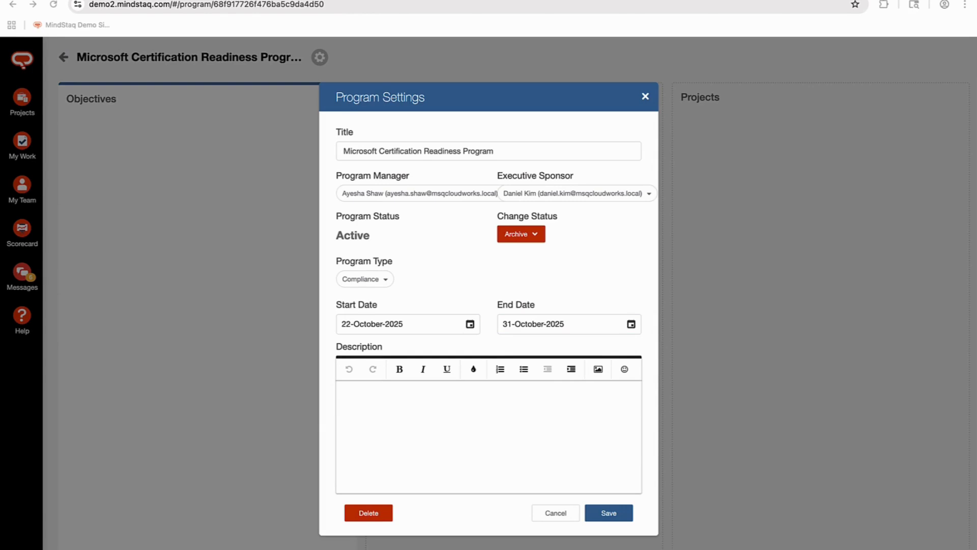
left_click(521, 423)
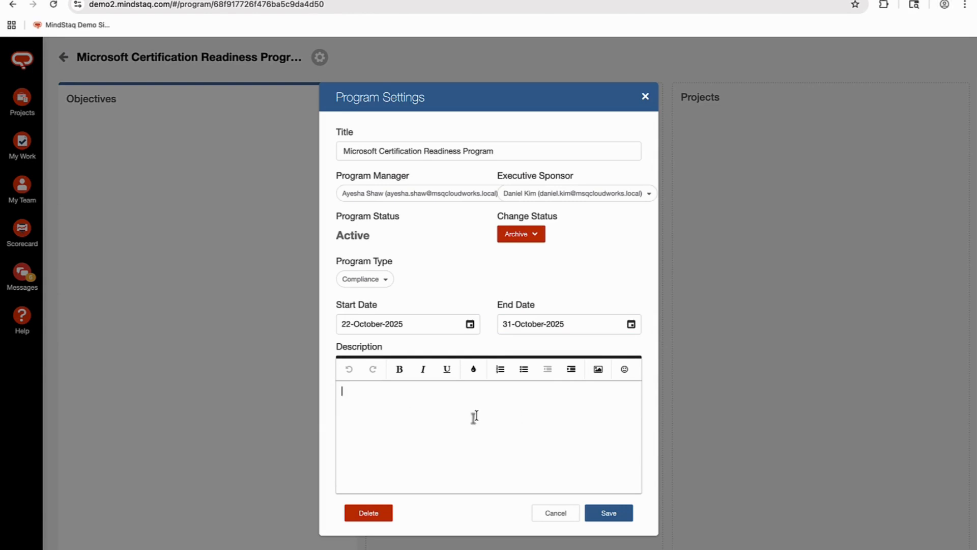
type("The Microsoft Certification Readiness Program is designed to help employees develop technical expertise and achieve Microsoft certifications aligned with the company’s strategic focus areas, including Azure, Modern Work, Security, and Business Applications. The program provides guided learning paths, study materials, and exam reimbursement to encourage participation. It supports both professional growth and the organization’s Microsoft Partner requirements.")
left_click(618, 523)
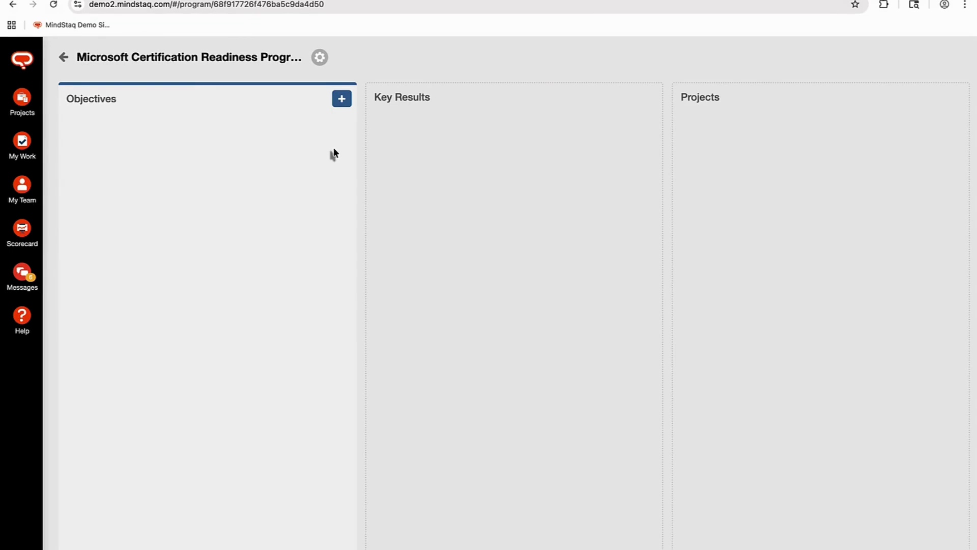
Step: Start a new objective titled "Develop certified expertise across Microsoft solution areas." with October 2025 as its target month
left_click(341, 98)
left_click(342, 101)
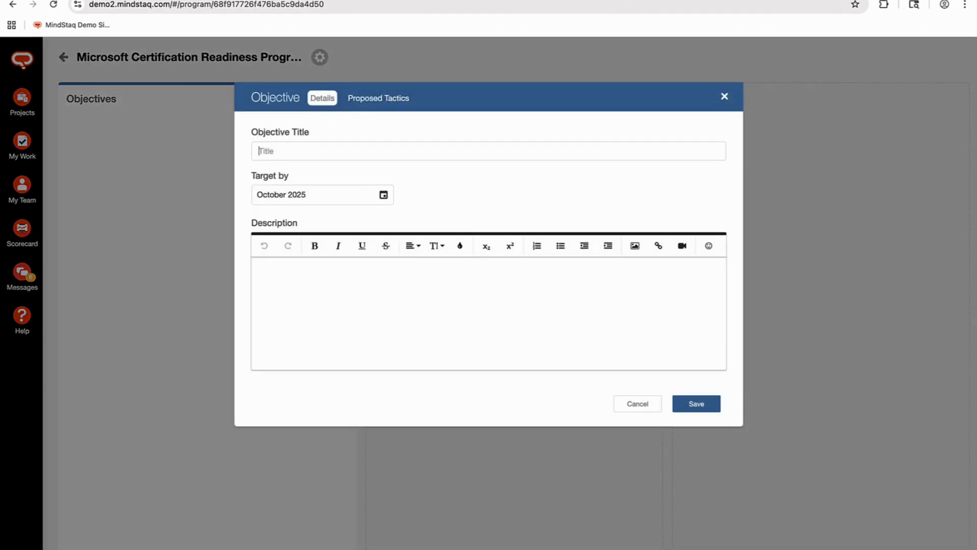
left_click(281, 153)
type("Develop certified expertise across Microsoft solution areas.")
left_click(301, 199)
left_click(305, 198)
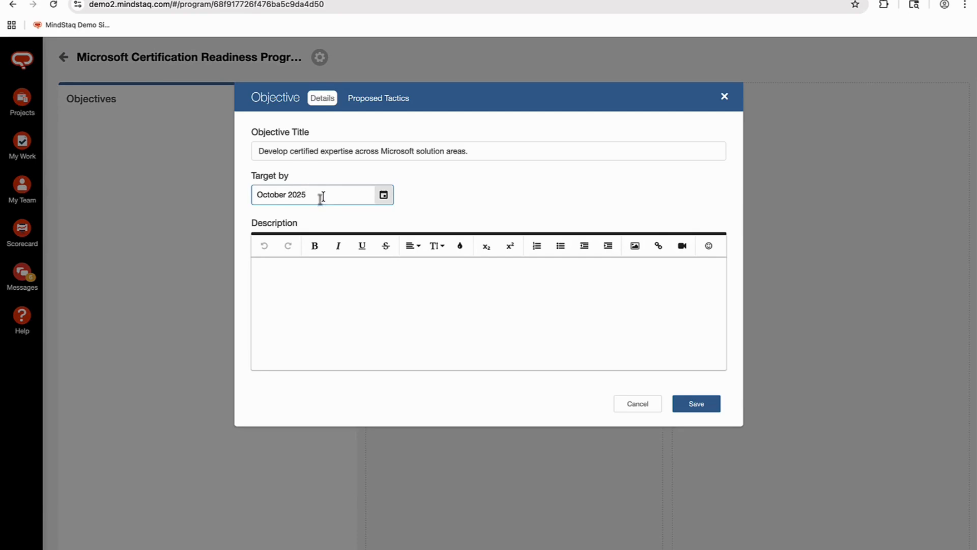
left_click(384, 199)
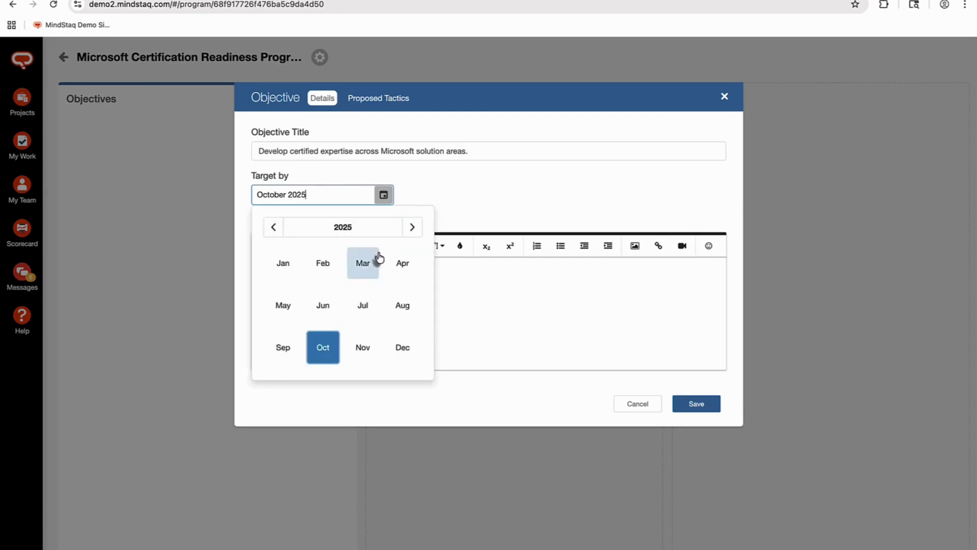
left_click(385, 200)
Step: Describe the objective as strengthening the organization's technical capabilities and Microsoft partnership through team certification, and save it
left_click(324, 294)
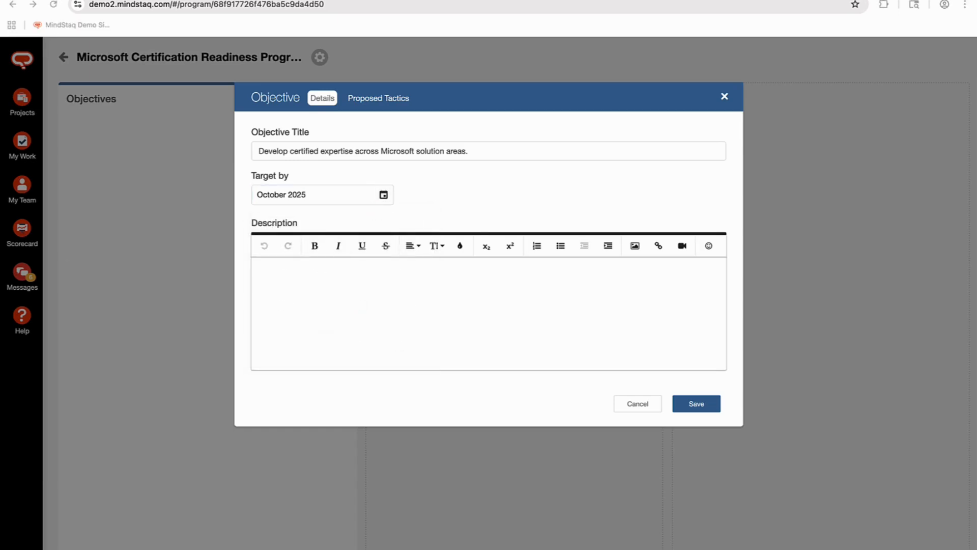
left_click(377, 327)
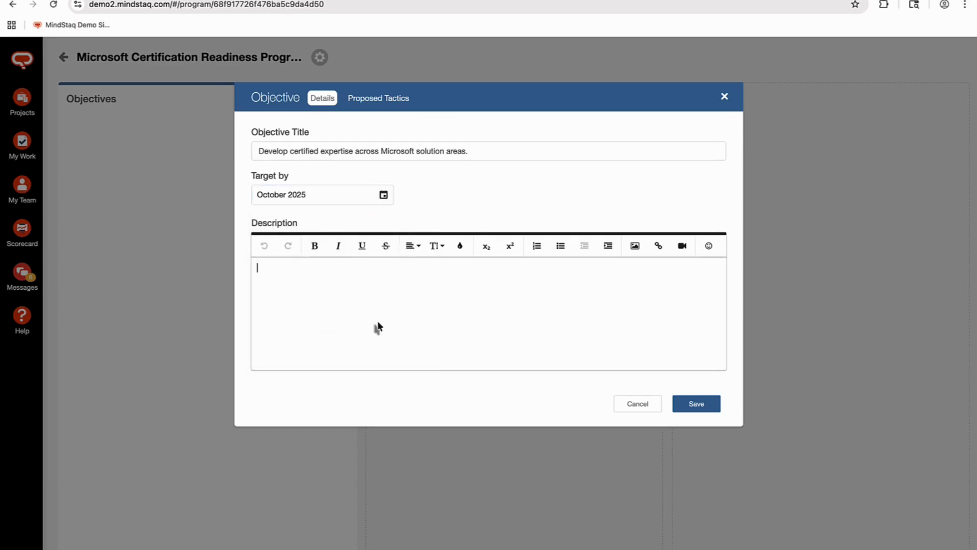
type("Strengthen the organization’s technical capabilities and Microsoft partnership by ensuring team members gain certifications relevant to their roles and business focus.")
left_click(696, 403)
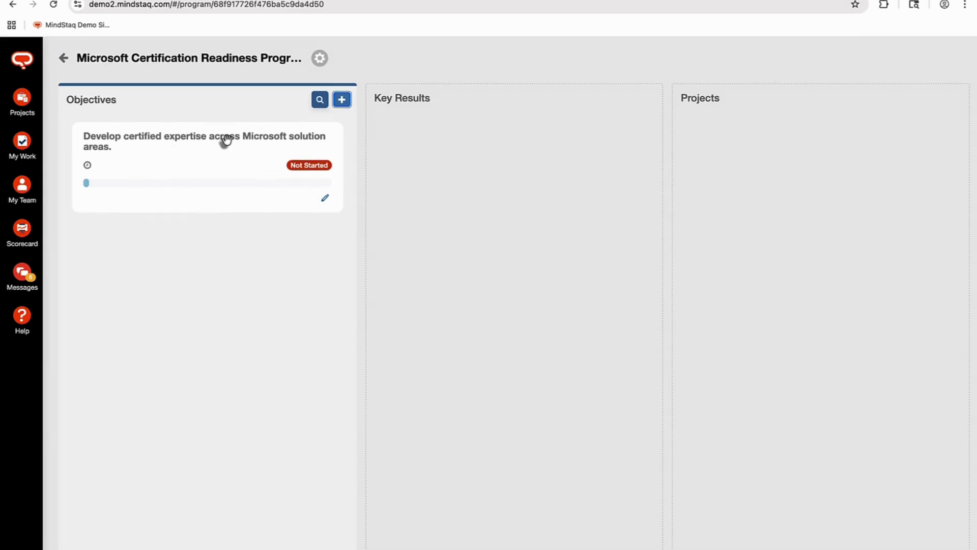
Step: Start a key result under the objective titled "Obtain certifications in four core areas — Azure, Modern Work, Security, and Business Applications." and assign its delivery owner
left_click(140, 149)
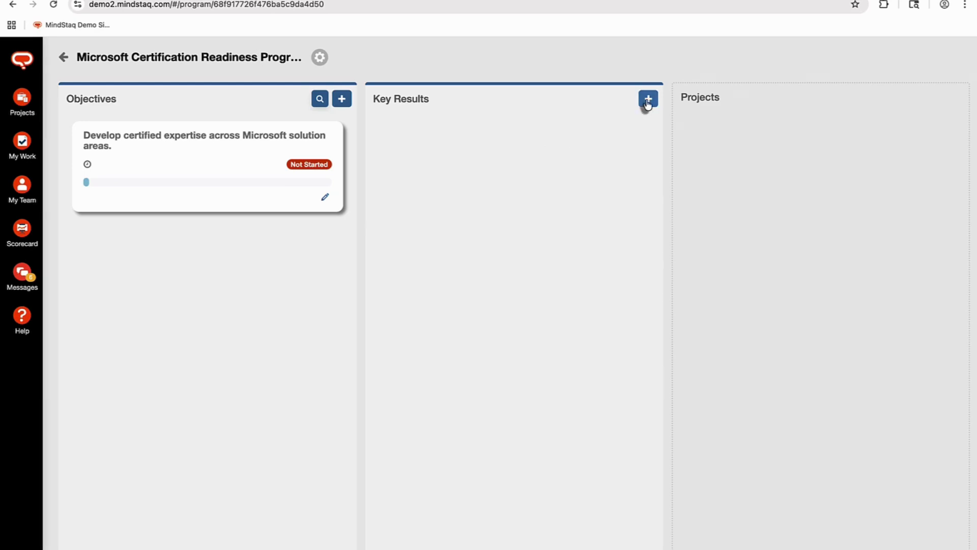
left_click(648, 101)
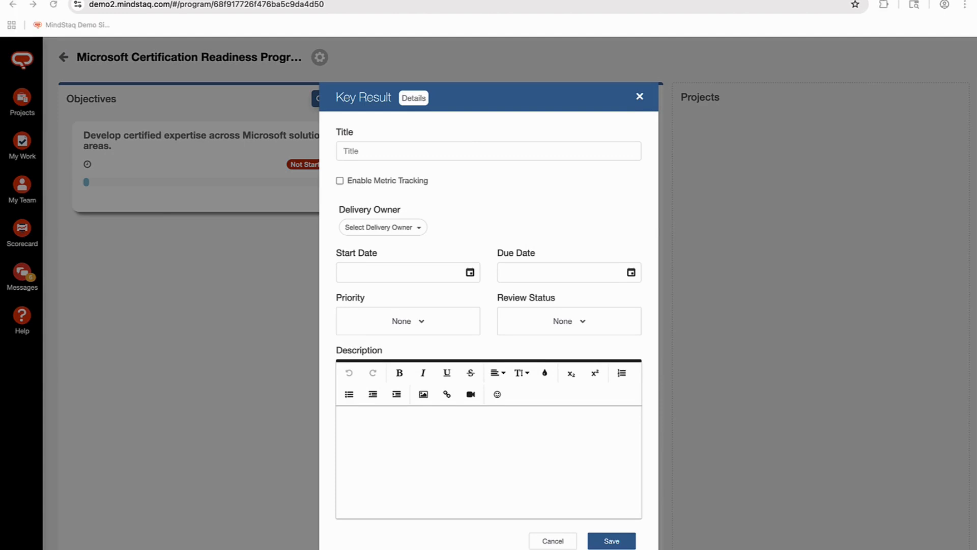
left_click(526, 152)
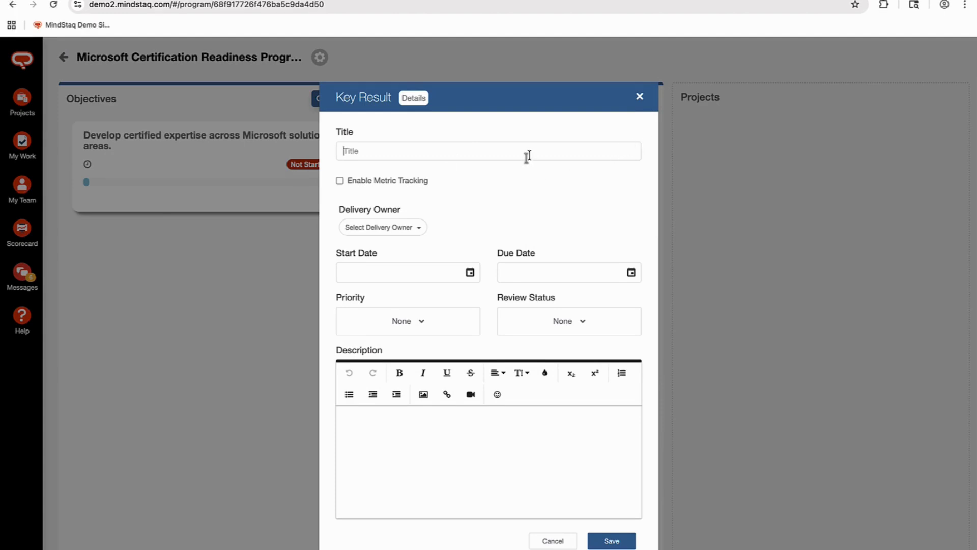
key("ctrl+v")
left_click(391, 233)
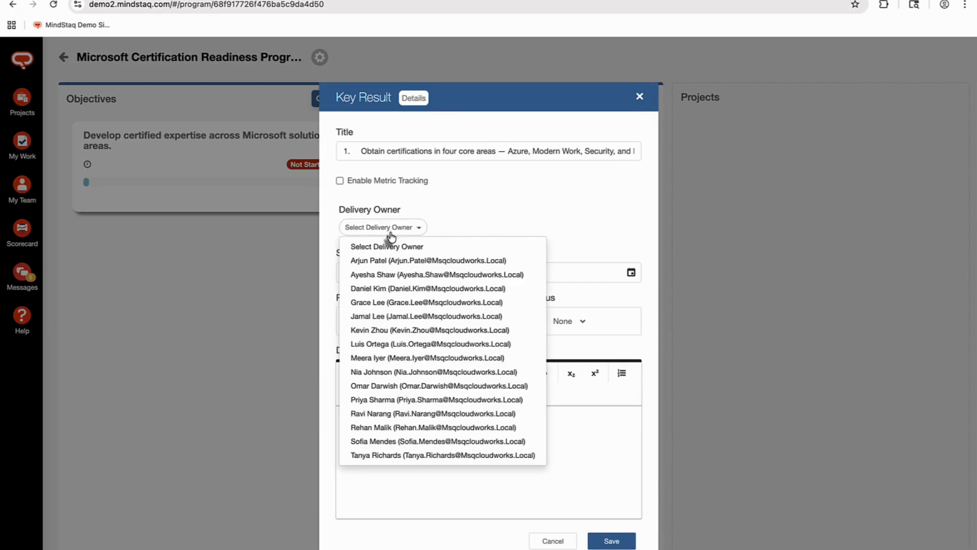
left_click(382, 274)
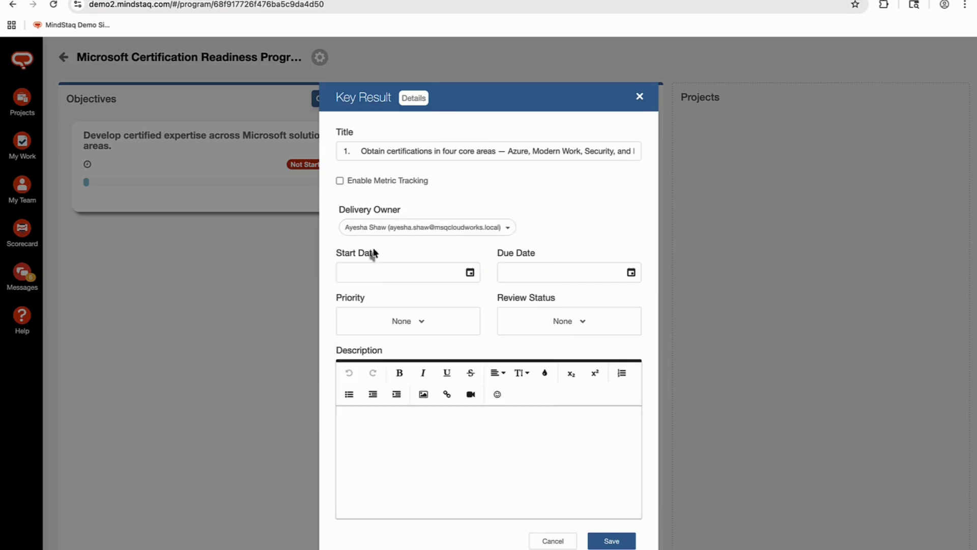
left_click_drag(361, 153, 316, 155)
key("BackSpace")
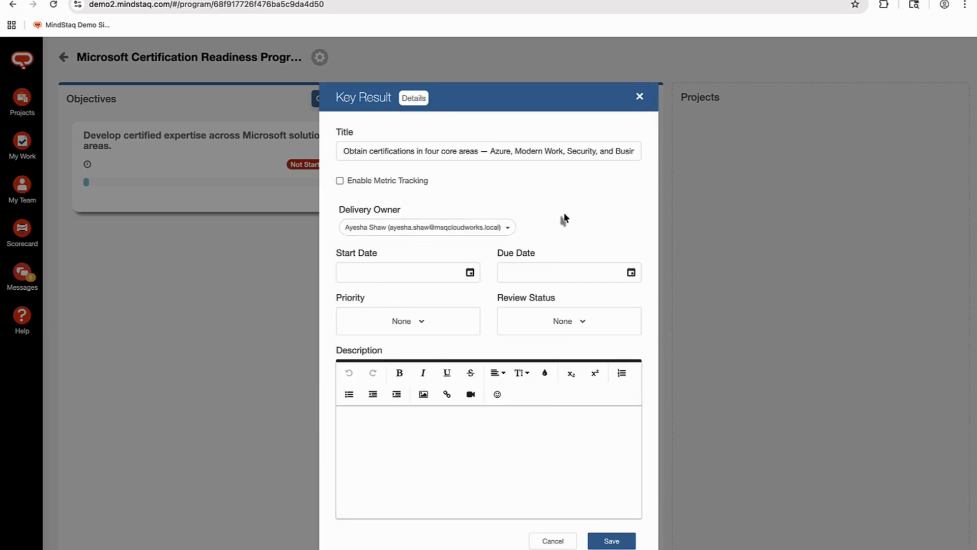
Step: Set the key result's start date to 22-October-2025 and its due date to 24-October-2025
left_click(469, 272)
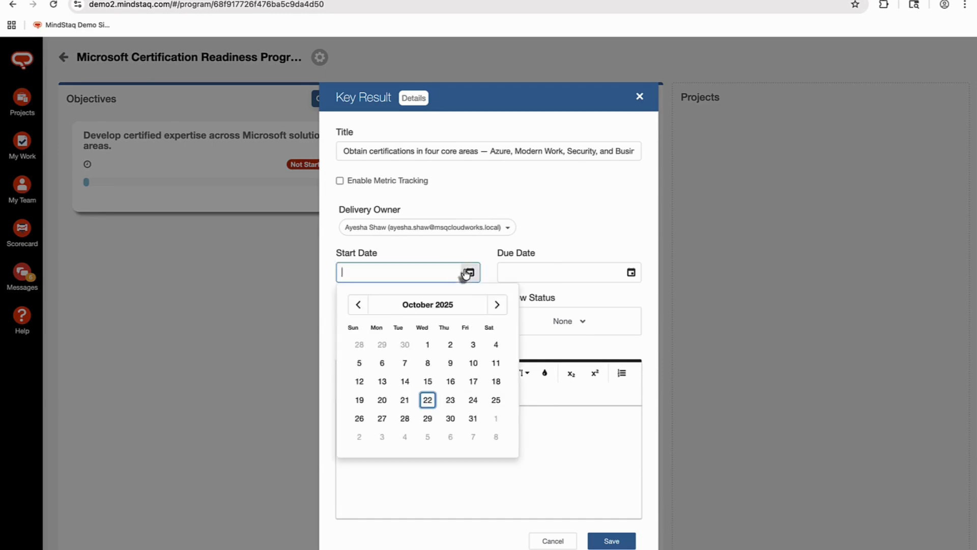
left_click(427, 400)
left_click(631, 273)
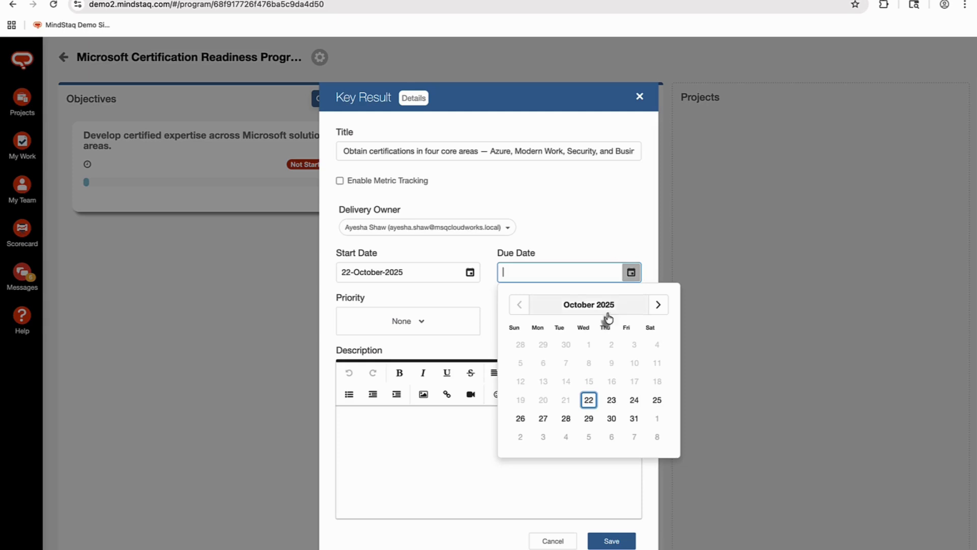
left_click(634, 399)
Step: Give the four-core-areas key result High priority and a Proposed review status
left_click(390, 324)
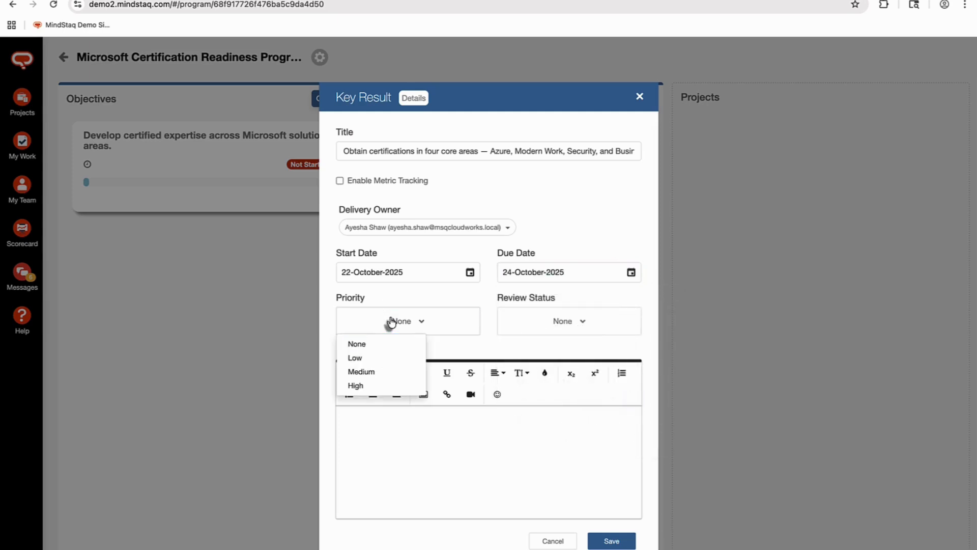
left_click(375, 387)
left_click(547, 331)
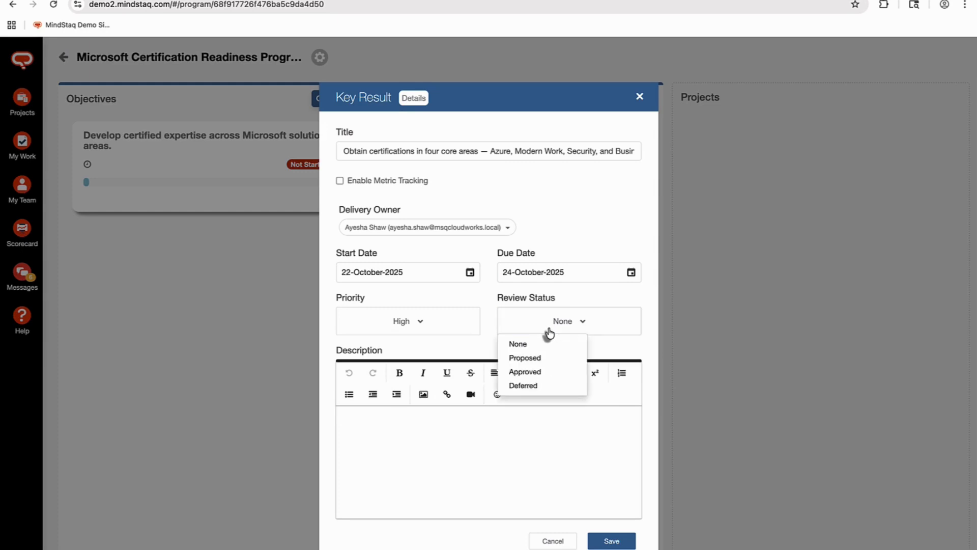
left_click(545, 360)
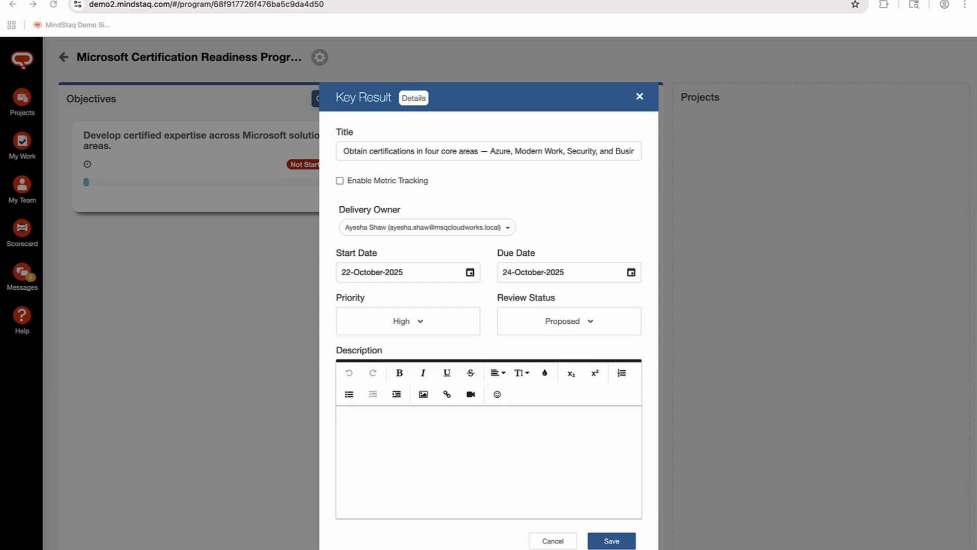
Step: Describe the key result as ensuring coverage across all major Microsoft solution areas and alignment with Microsoft's partner competency framework, and save it
left_click(421, 438)
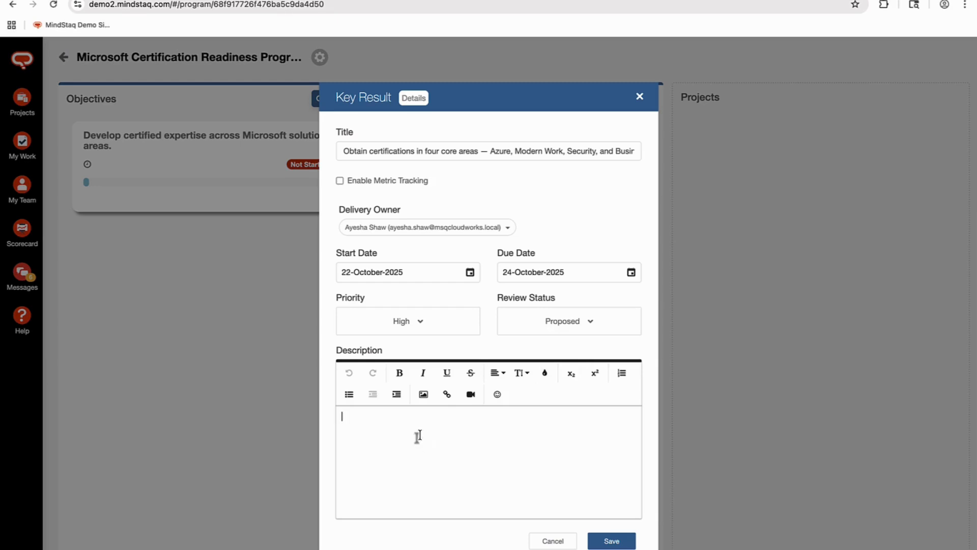
type("Ensure the organization achieves coverage across all major Microsoft solution areas, demonstrating broad technical capability and alignment with Microsoft's partner competency framework.")
left_click(613, 541)
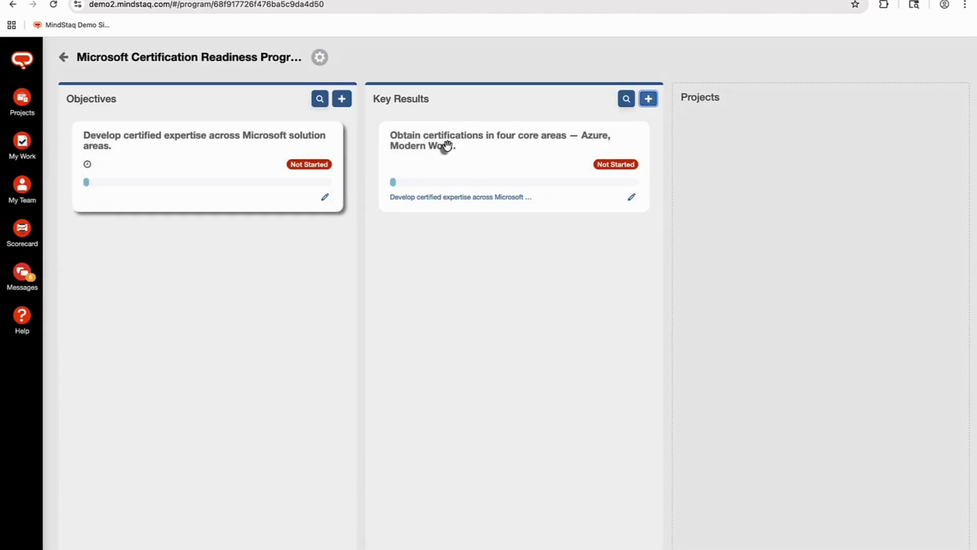
Step: Start a second key result titled "Ensure at least two certified specialists per solution area to maintain coverage and partner competency", without list numbering
left_click(648, 99)
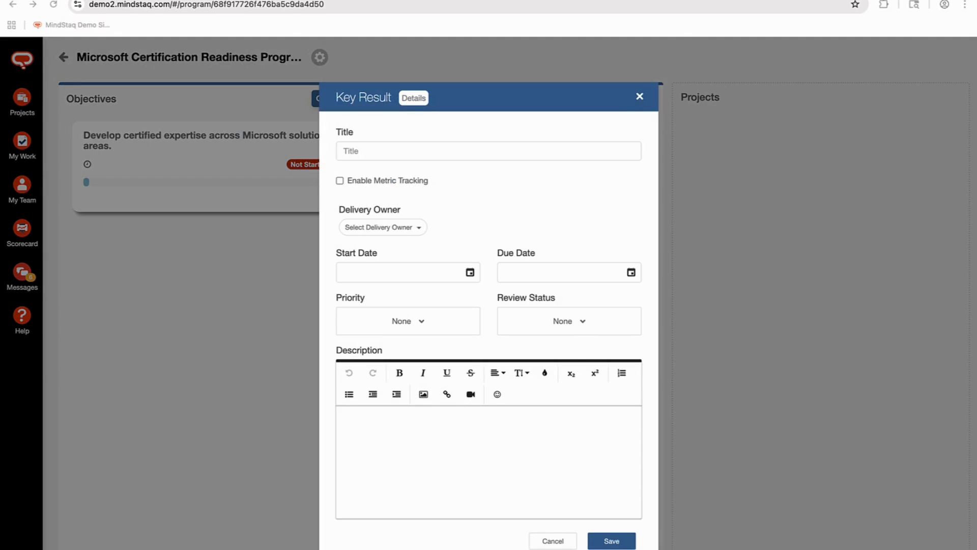
left_click(394, 158)
type("2.\tEnsure at least two certified specialists per solution area to maintain coverage and partner competency")
left_click_drag(352, 154, 260, 159)
left_click(363, 153)
left_click_drag(362, 154, 279, 157)
key("BackSpace")
Step: Assign the second key result's delivery owner and schedule it from 27-October-2025 to 31-October-2025
left_click(386, 227)
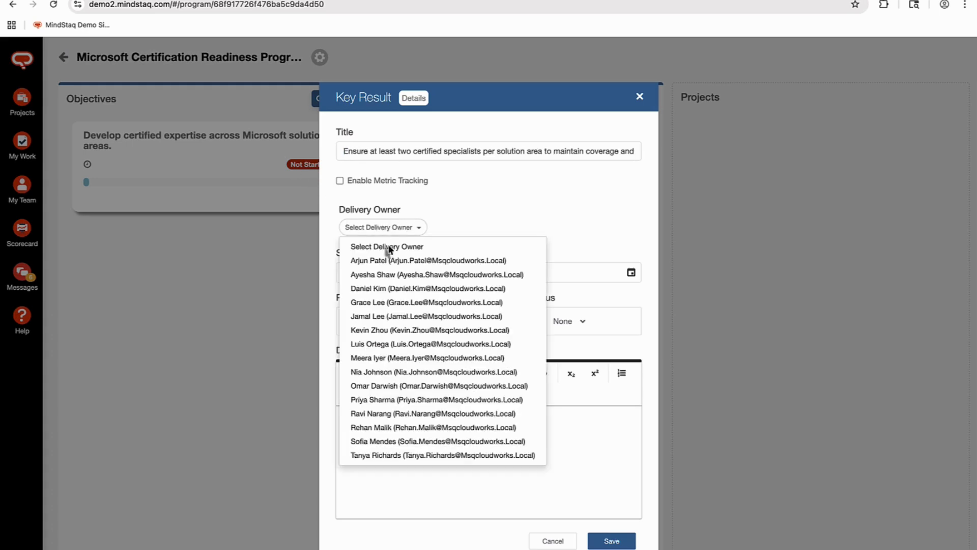
left_click(395, 289)
left_click(470, 273)
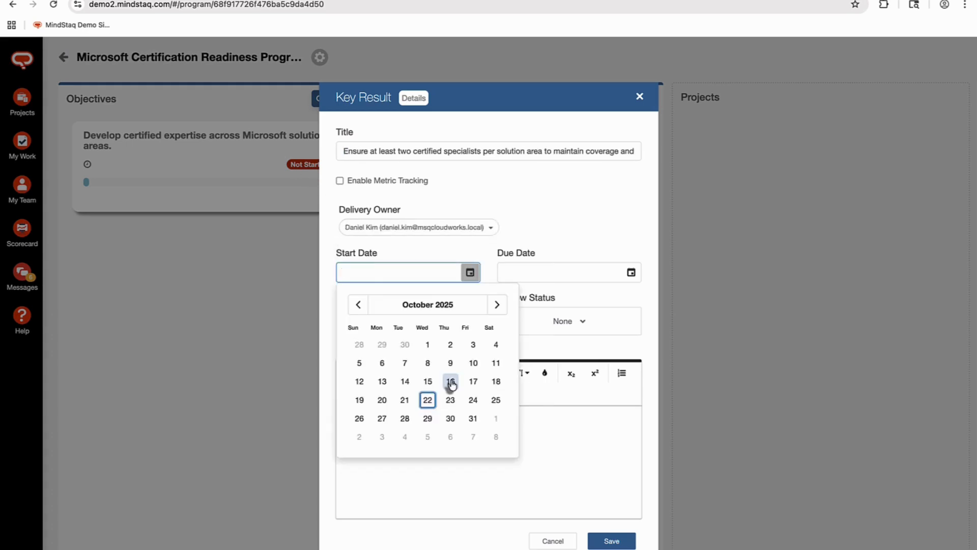
left_click(382, 417)
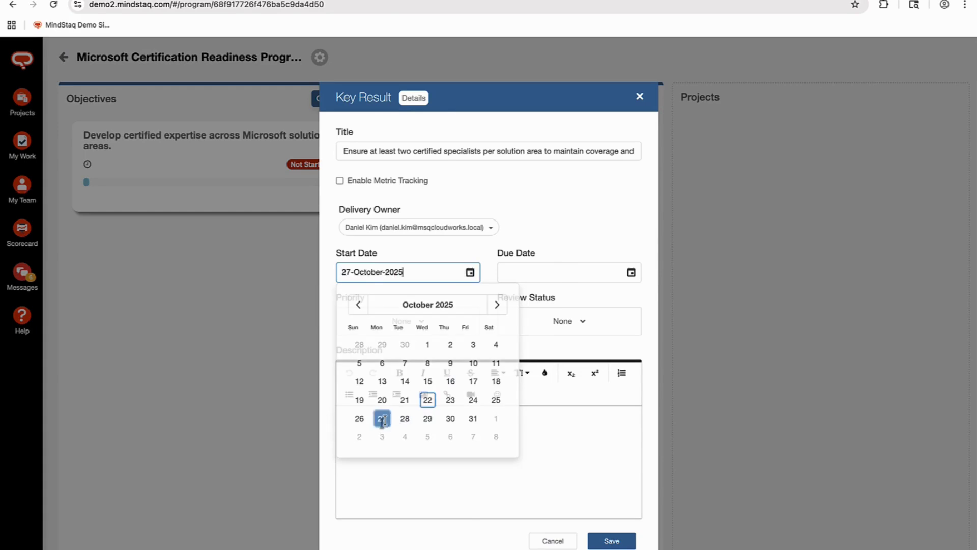
left_click(552, 271)
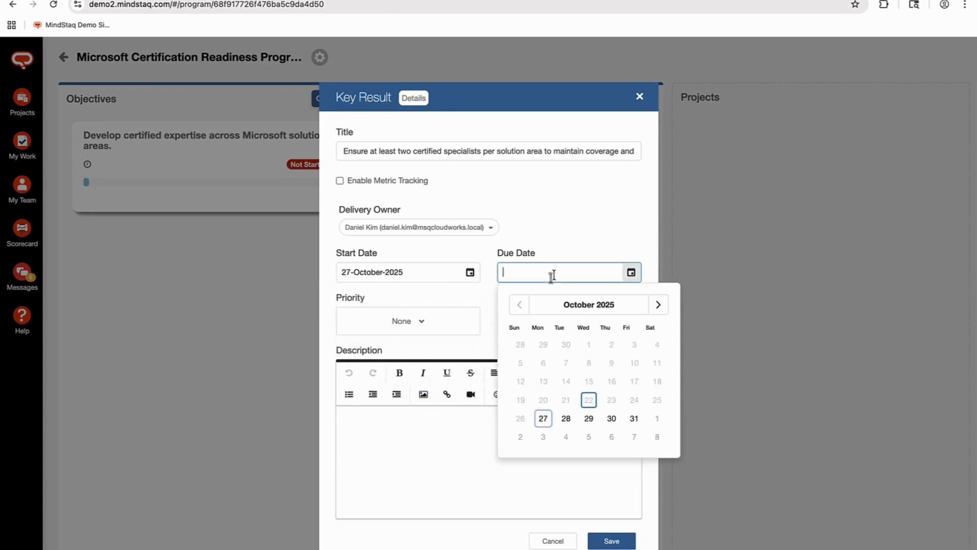
left_click(634, 419)
Step: Give the second key result Medium priority and a Proposed review status
left_click(414, 321)
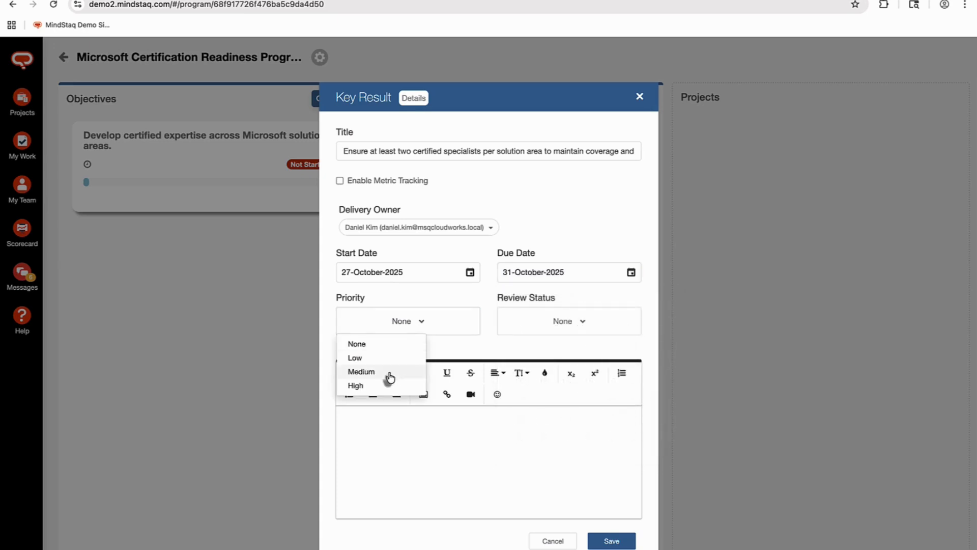
left_click(385, 376)
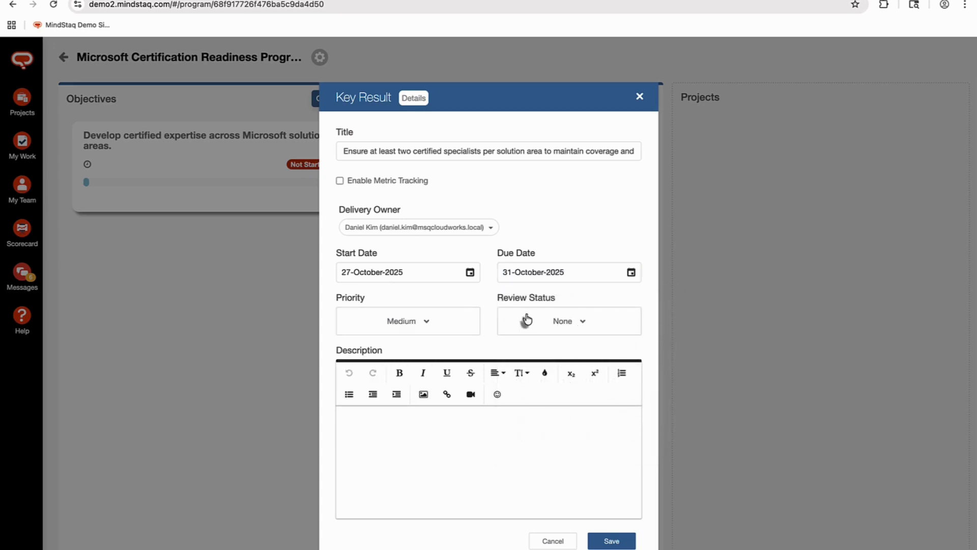
left_click(522, 320)
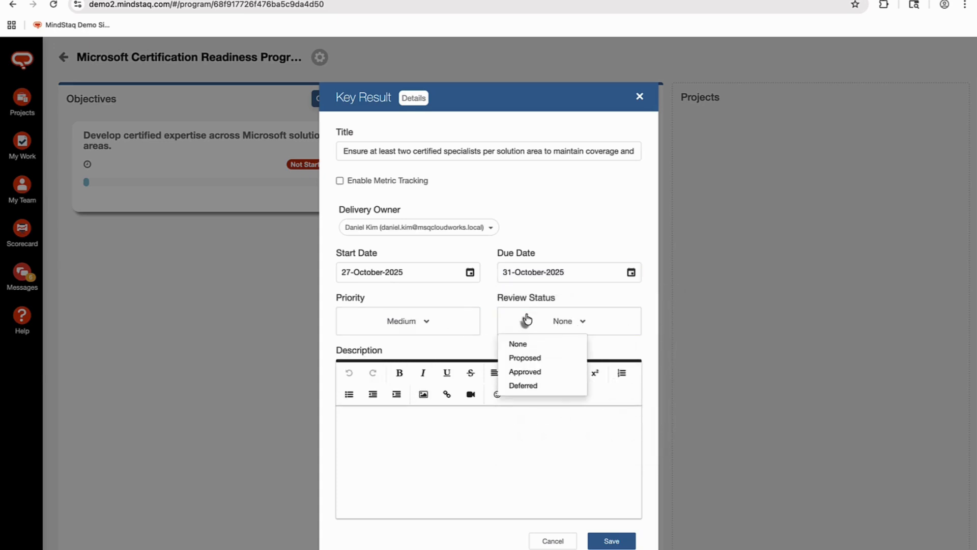
left_click(556, 358)
Step: Describe the key result as certifying multiple employees per area to sustain expertise and continuity for project delivery and partnership compliance, and save it
left_click(390, 447)
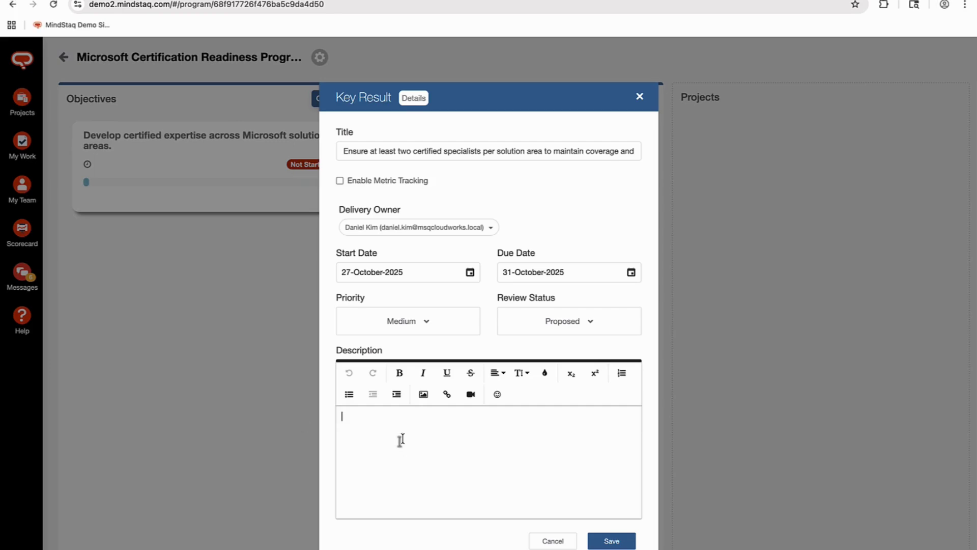
type("Build depth within each area by certifying multiple employees, ensuring sustained expertise and continuity for project delivery and partnership compliance.")
left_click(595, 541)
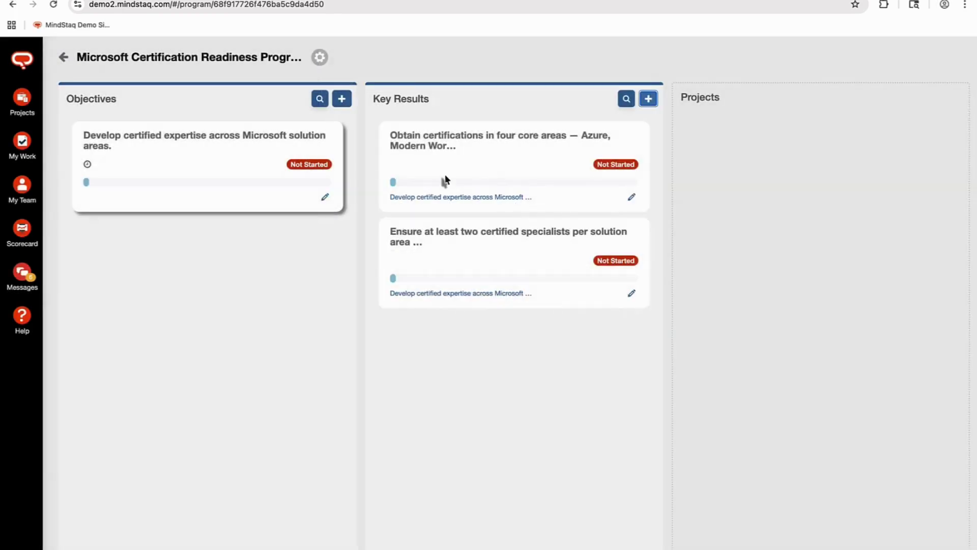
Step: Link the Compliance Mapping & Documentation Services project to the four-core-areas certification key result and save the link
left_click(516, 153)
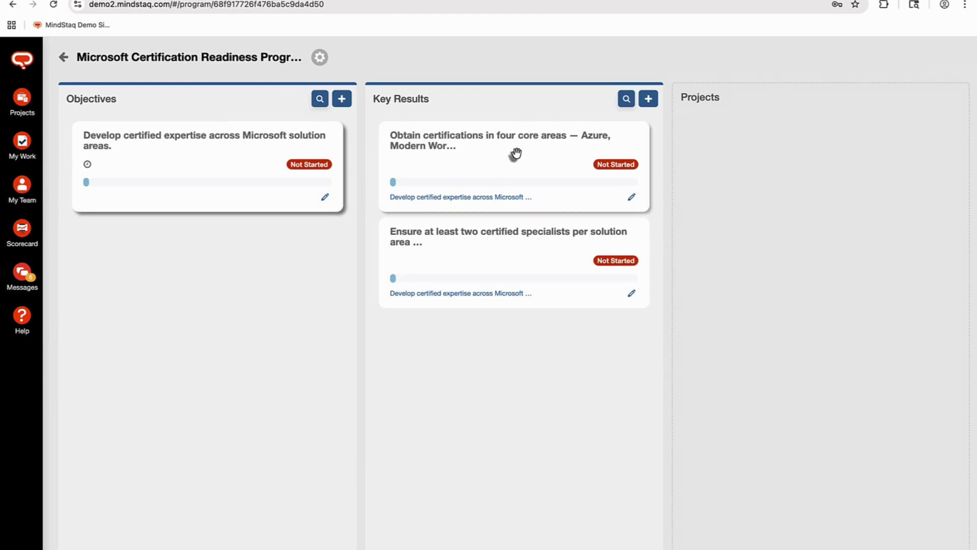
left_click(632, 198)
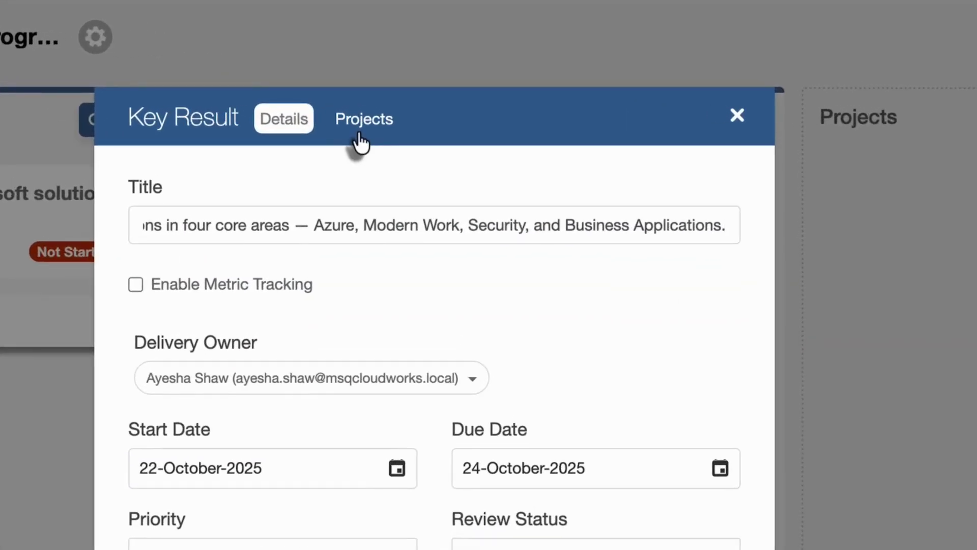
left_click(359, 124)
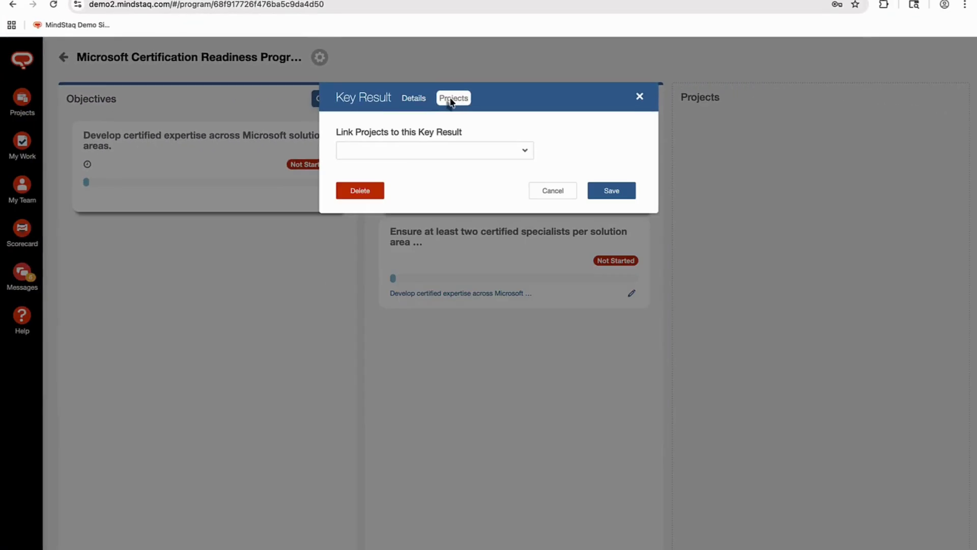
left_click(419, 150)
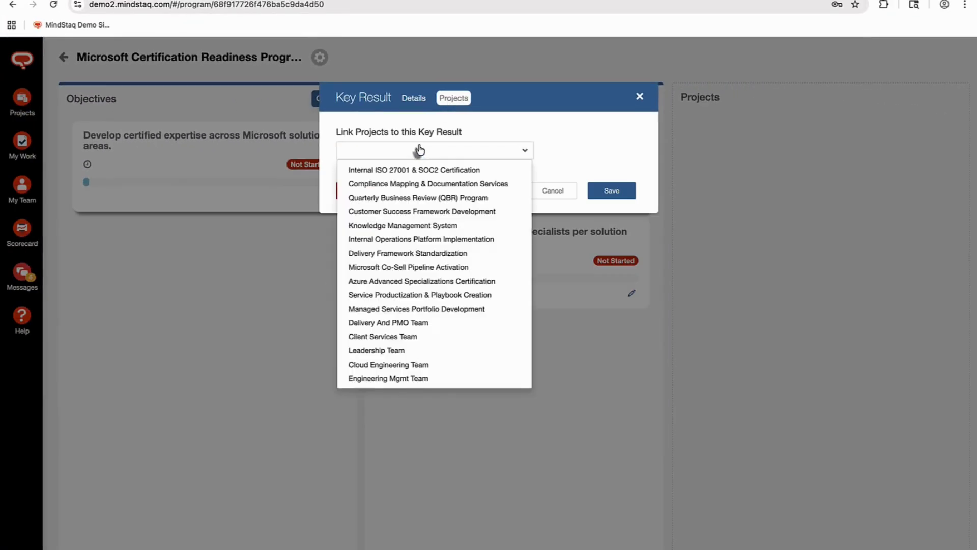
left_click(420, 184)
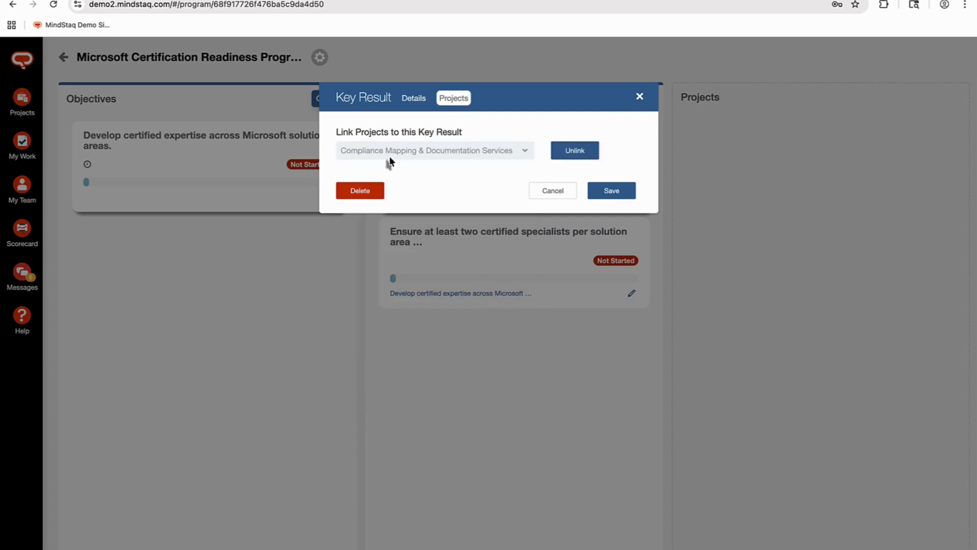
left_click(606, 192)
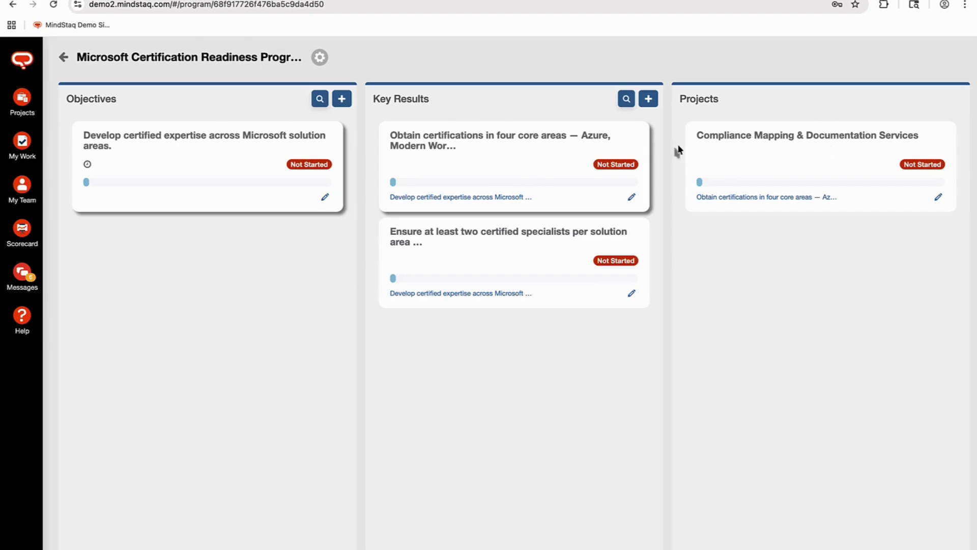
Step: Link the Azure Advanced Specializations Certification project to the two-certified-specialists key result and save the link
left_click(535, 244)
left_click(631, 294)
left_click(453, 98)
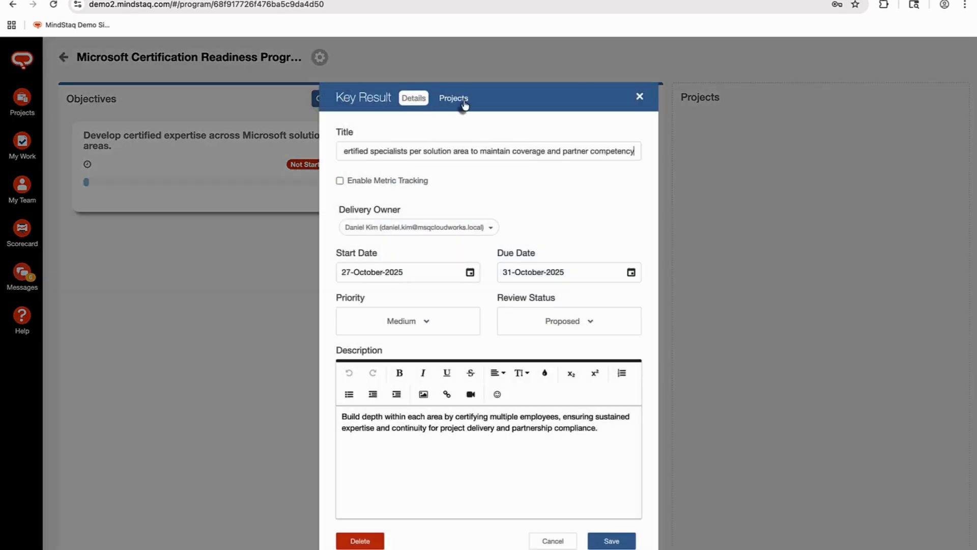
left_click(438, 151)
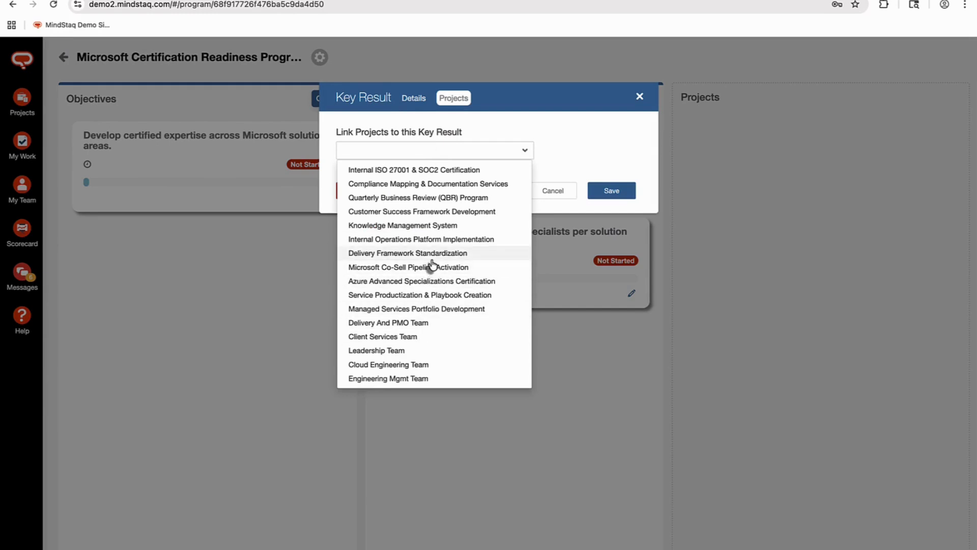
left_click(422, 281)
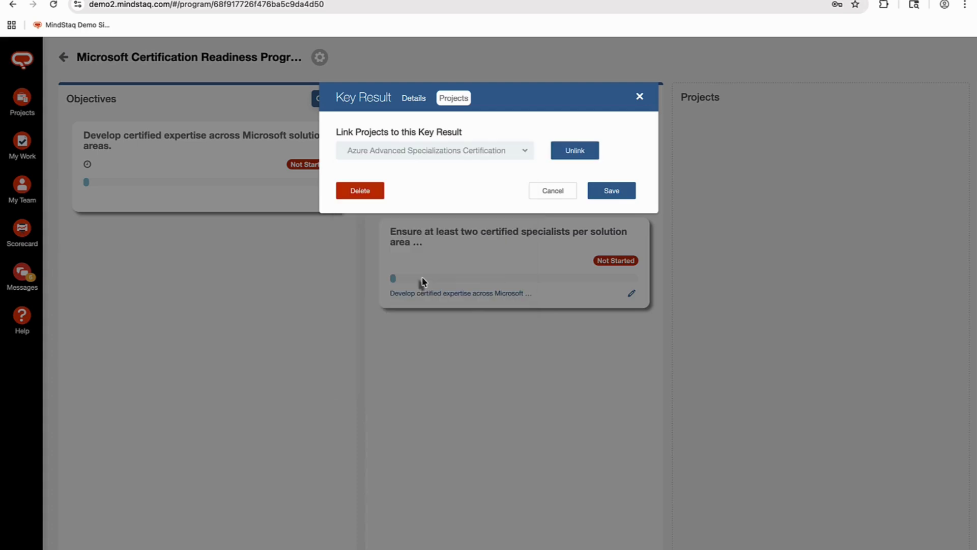
left_click(605, 192)
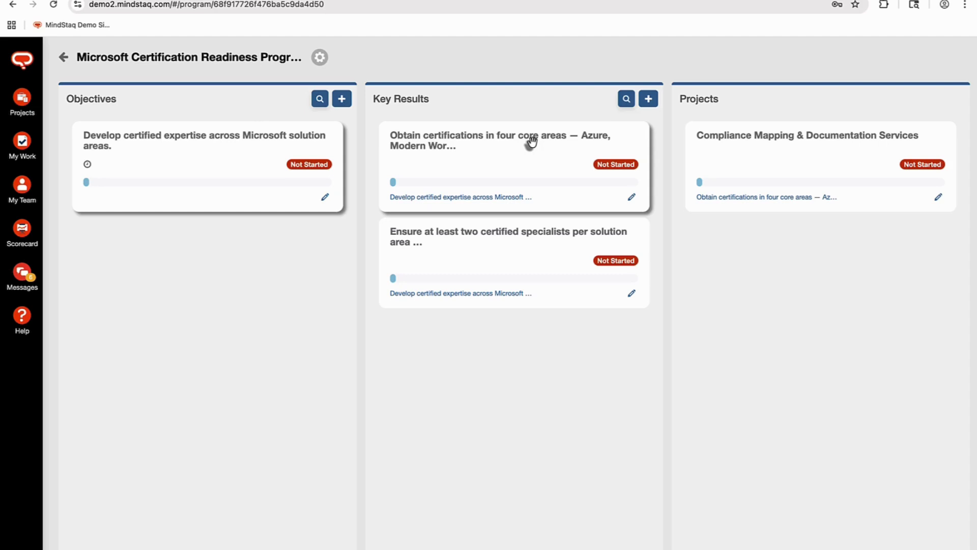
Step: Enable metric tracking on the four-core-areas certification key result with an expected value of 4 Certificates, more is better, and save it
left_click(632, 199)
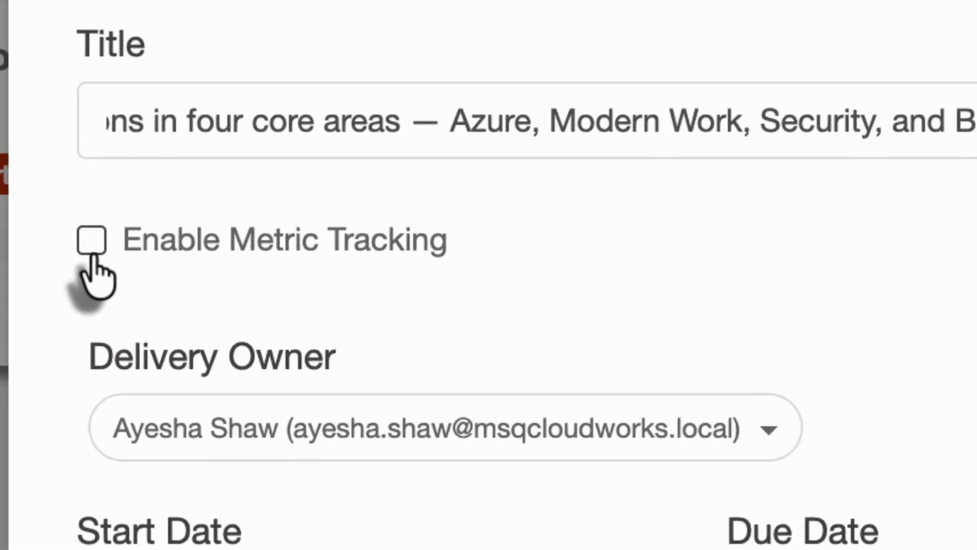
left_click(92, 243)
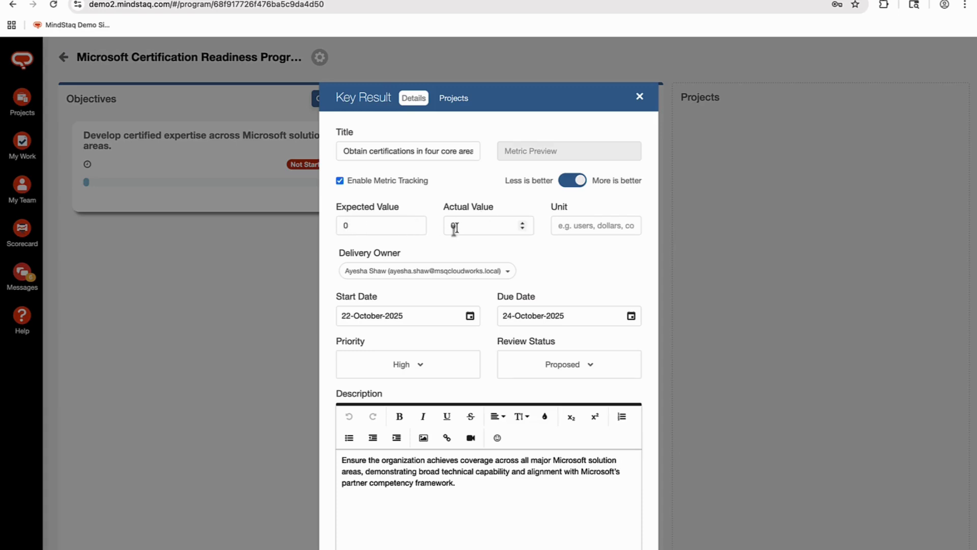
double_click(365, 225)
type("4")
left_click(567, 225)
type("C")
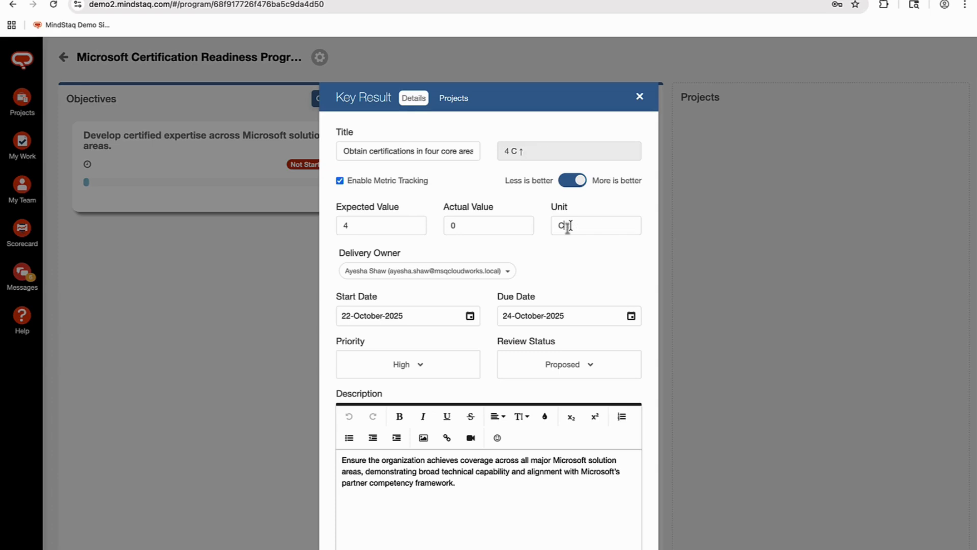
type("ertificates")
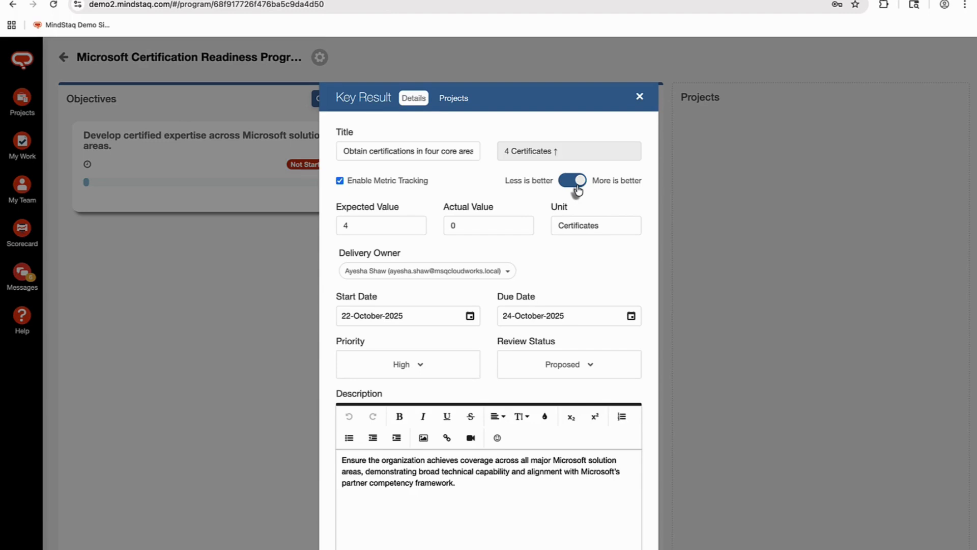
left_click(574, 188)
left_click(572, 181)
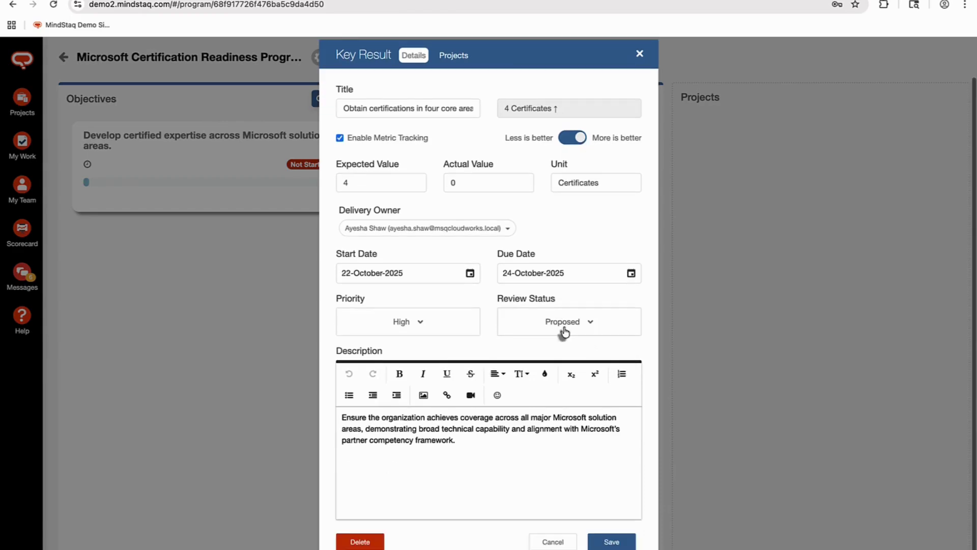
left_click(620, 544)
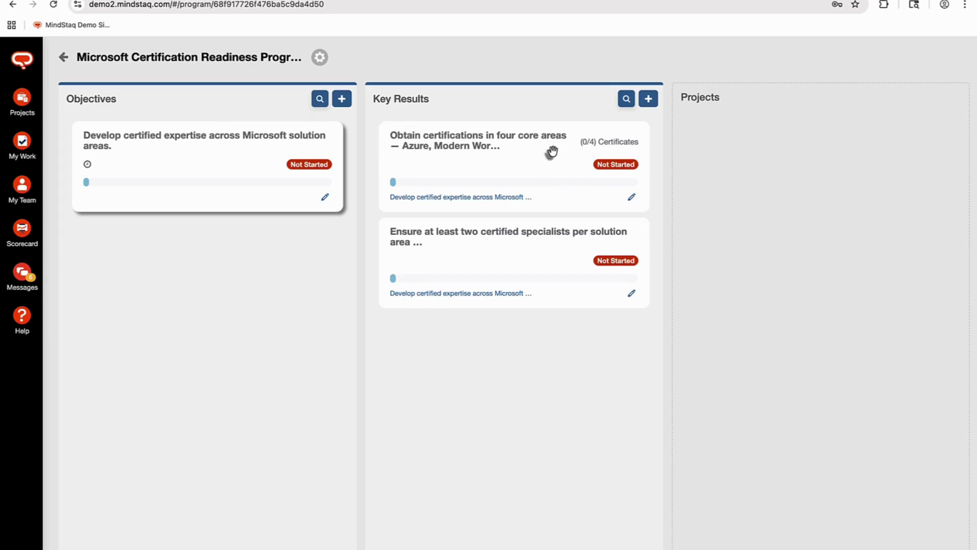
Step: Set the actual value of the four-core-areas certification key result to 1 and save it
left_click(594, 148)
left_click(632, 197)
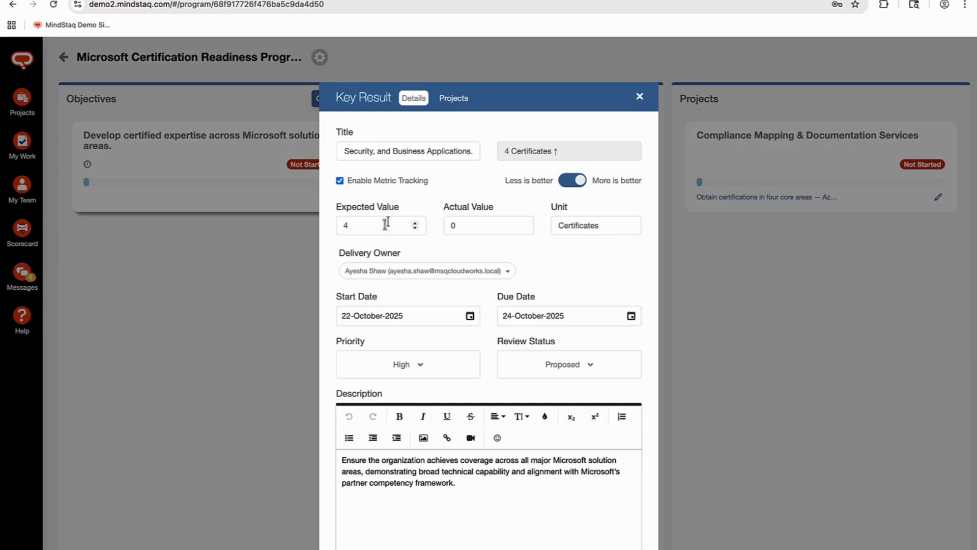
left_click(481, 228)
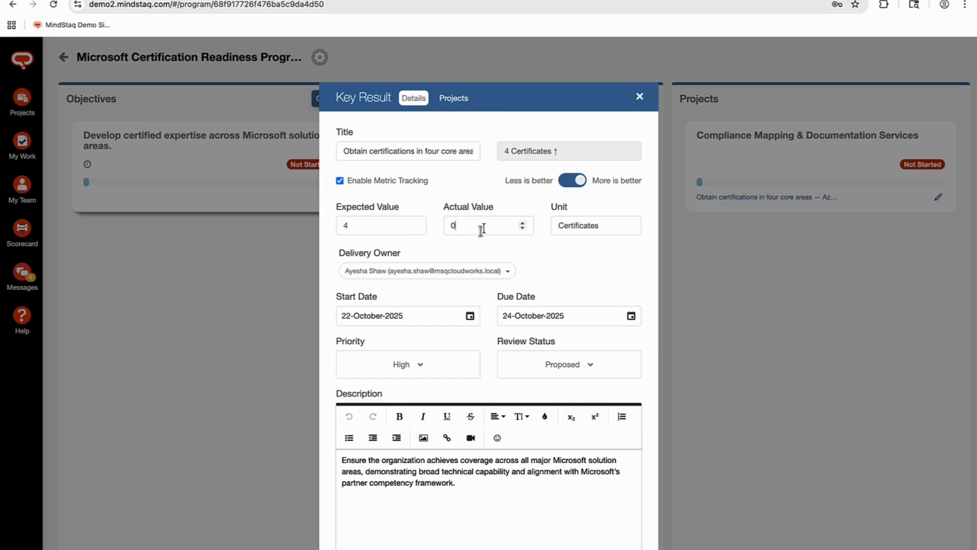
left_click(523, 224)
scroll(580, 513, "down", 1)
left_click(604, 534)
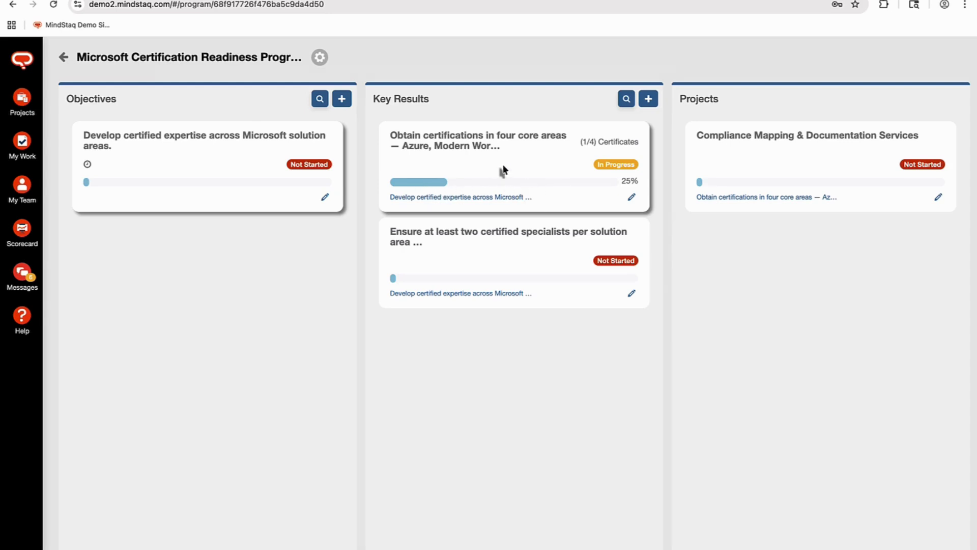
Step: Update the actual value of the four-core-areas certification key result to 2 and save it
left_click(632, 198)
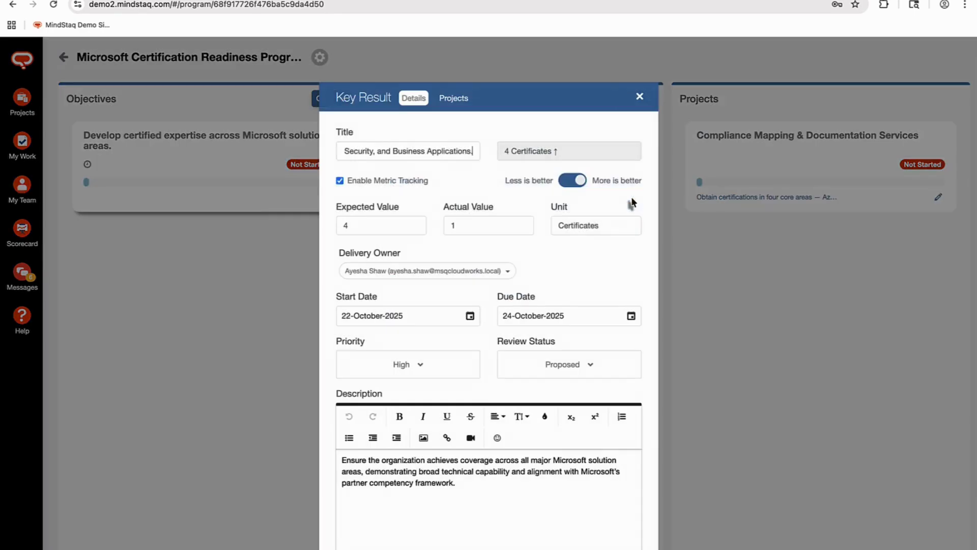
left_click(461, 224)
left_click(521, 223)
scroll(563, 266, "down", 1)
left_click(631, 547)
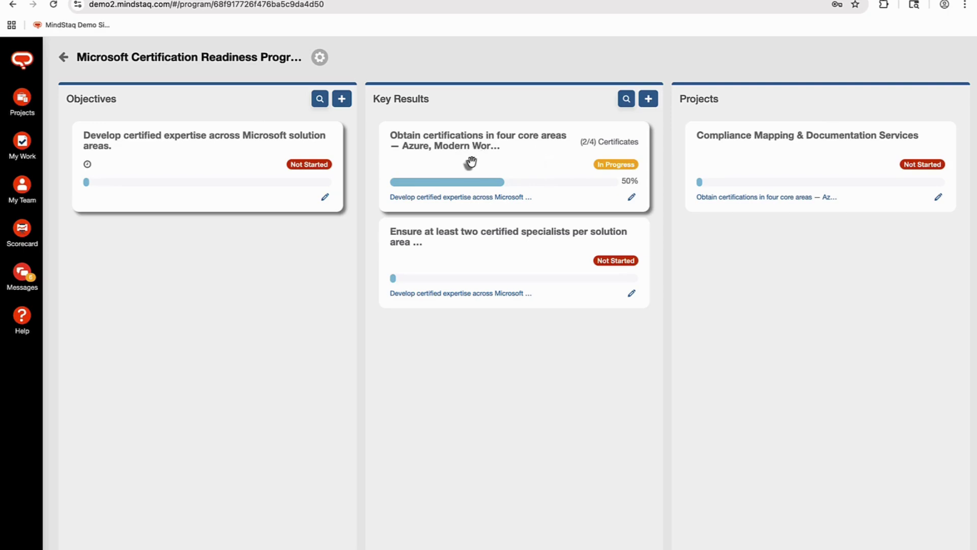
Step: Review the metric settings of the four-core-areas certification key result and save its details
left_click(632, 197)
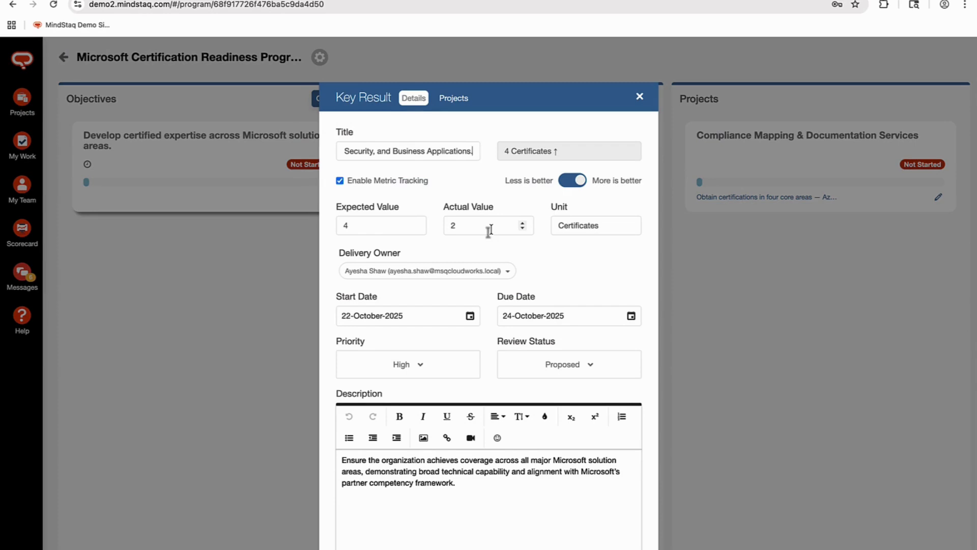
scroll(544, 257, "down", 2)
left_click(612, 541)
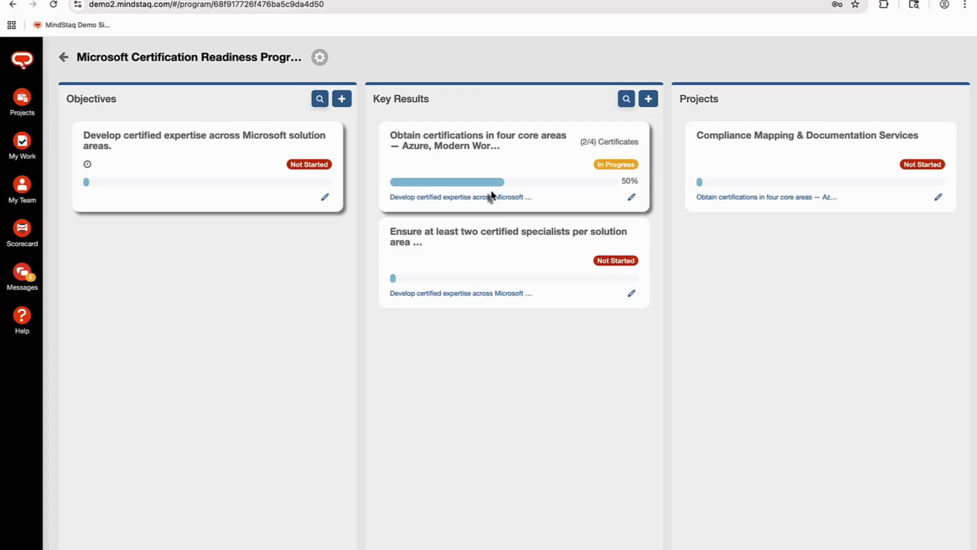
Step: Open the OKRs of the Azure Advanced Specializations Certification project and display the key results of the certified-expertise objective
left_click(511, 239)
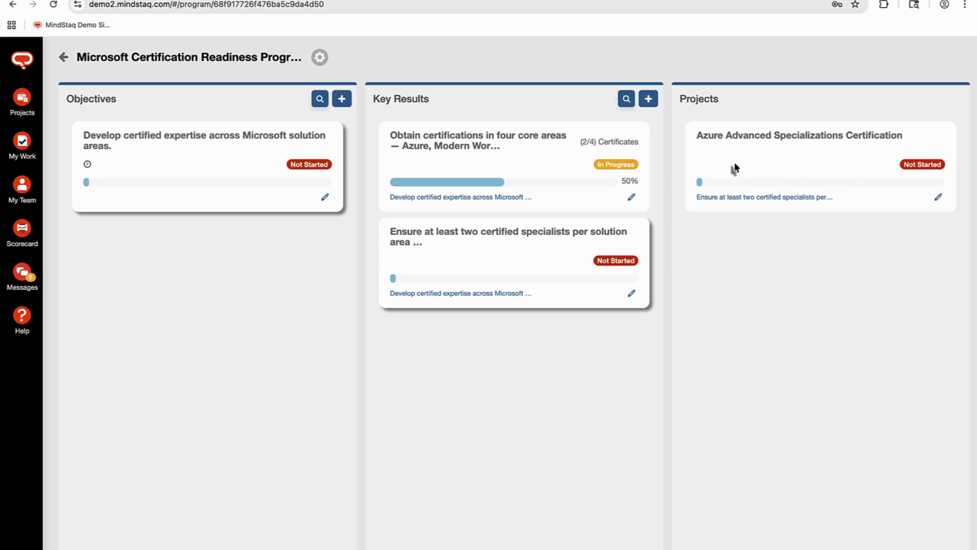
left_click(938, 203)
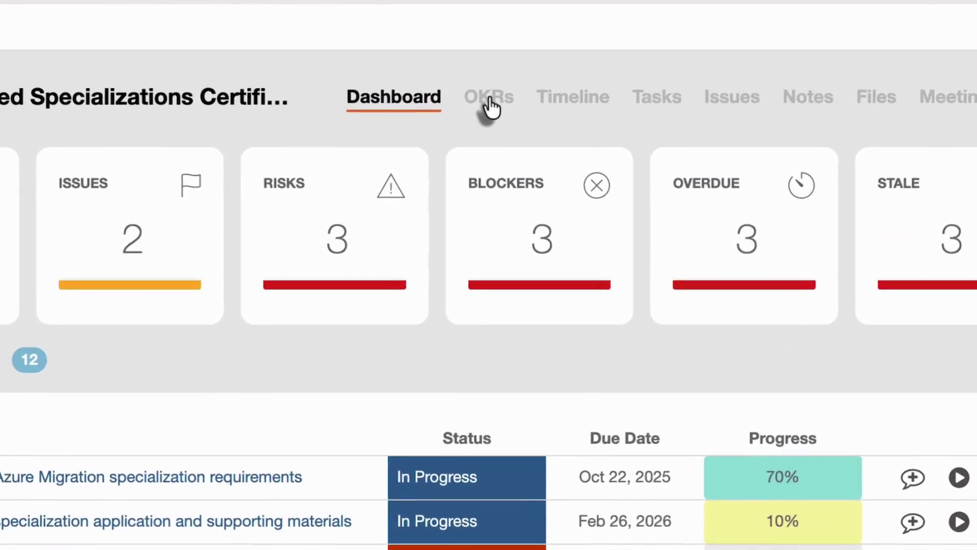
left_click(464, 91)
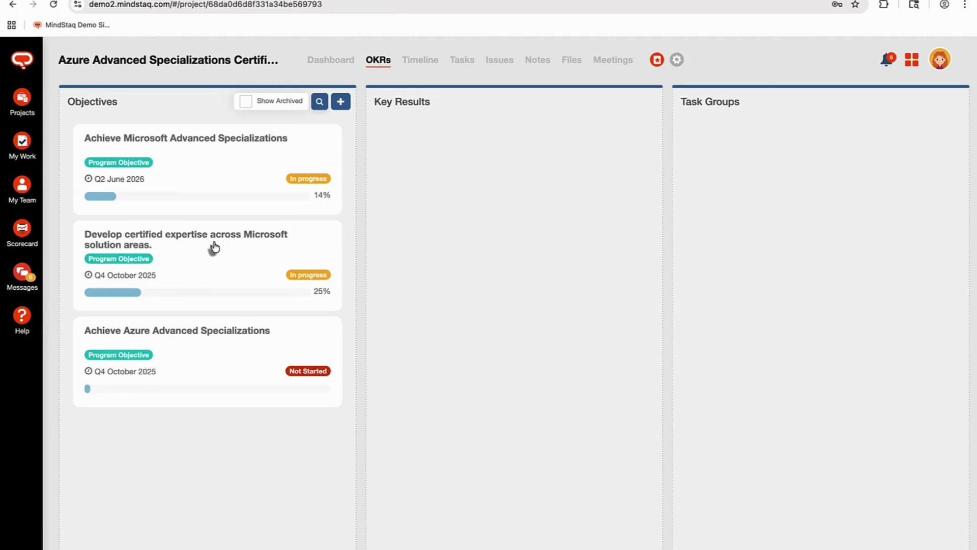
left_click(156, 249)
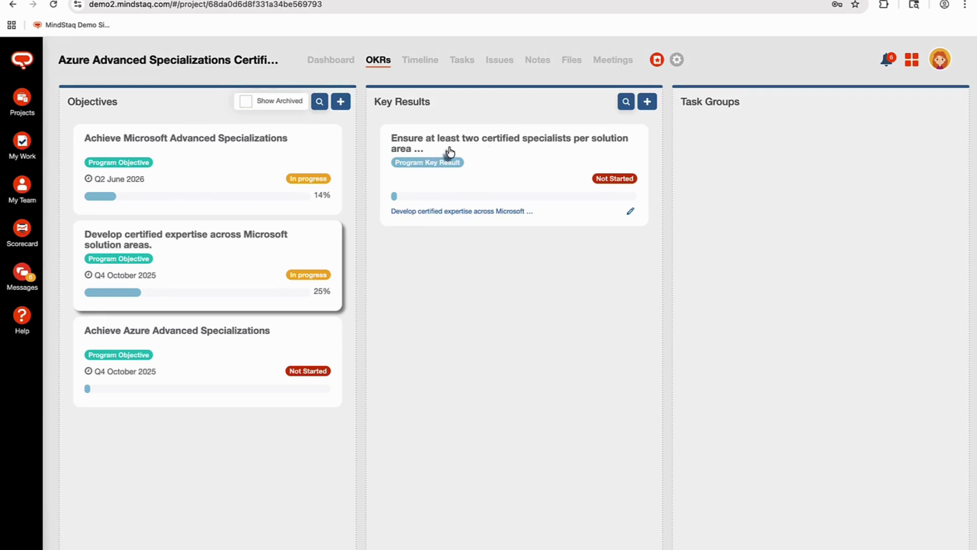
Step: Link the Azure AI/ML Specialization Track task group to the two-certified-specialists key result and save the link
left_click(630, 213)
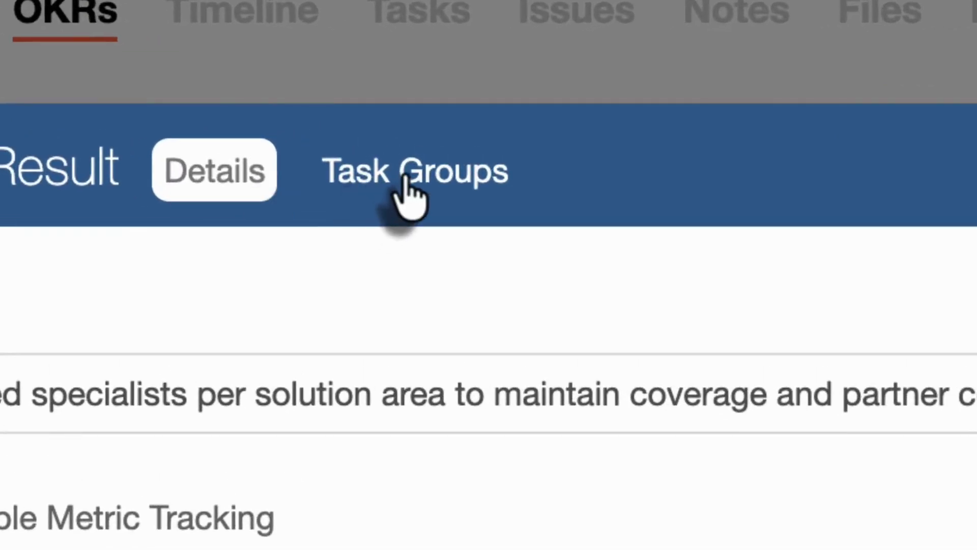
left_click(410, 196)
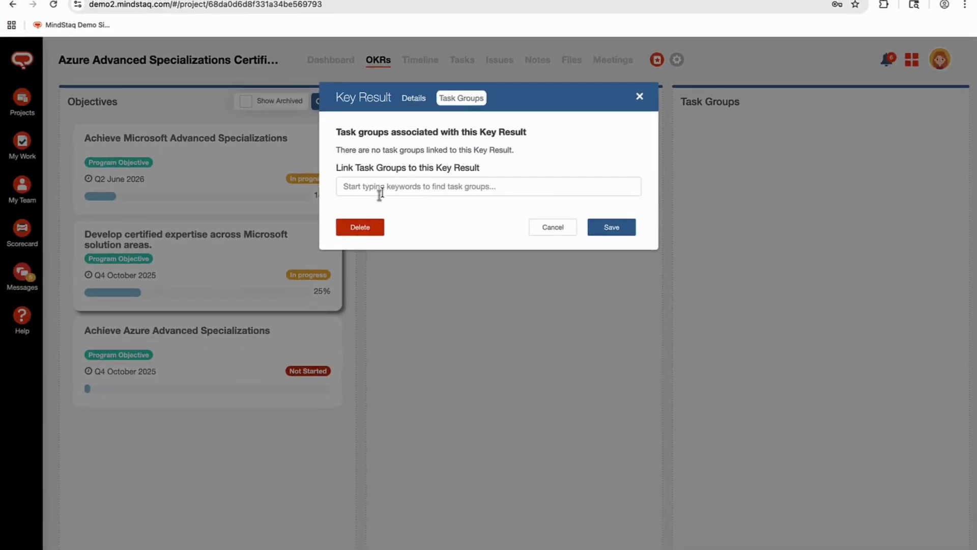
left_click(373, 191)
type("azure")
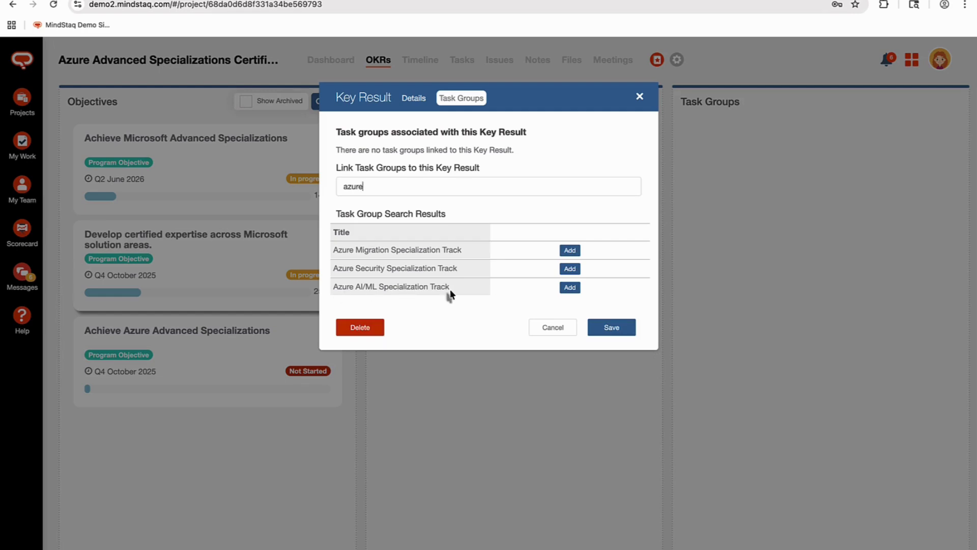
left_click(570, 288)
left_click(610, 328)
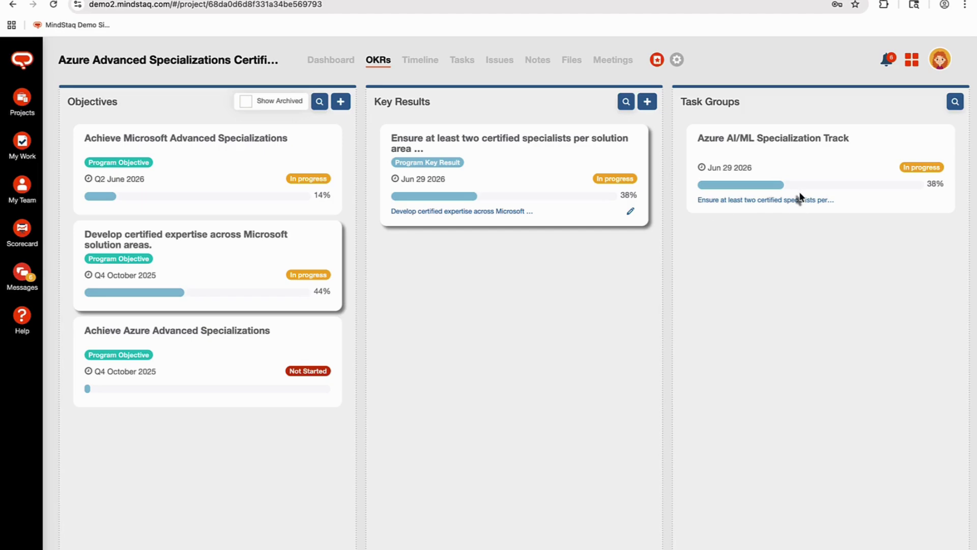
Step: Return to the Microsoft Certification Readiness Program and examine the progress of its objective, key results and the project linked to the two-certified-specialists key result
left_click(24, 236)
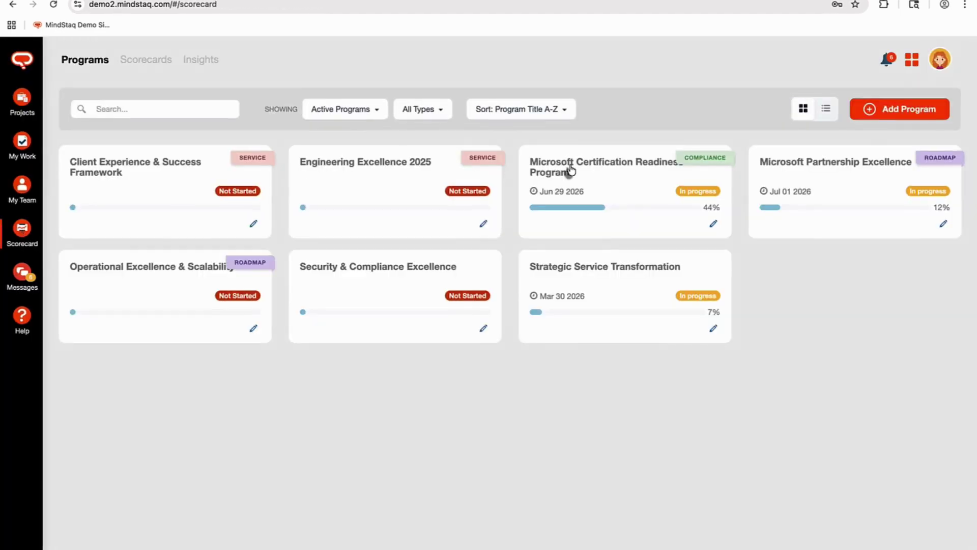
left_click(571, 171)
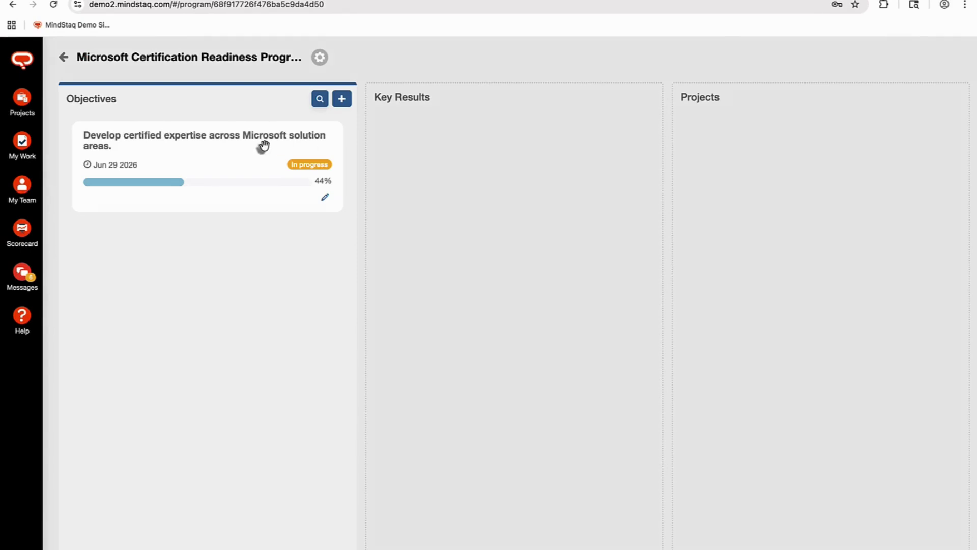
left_click(131, 146)
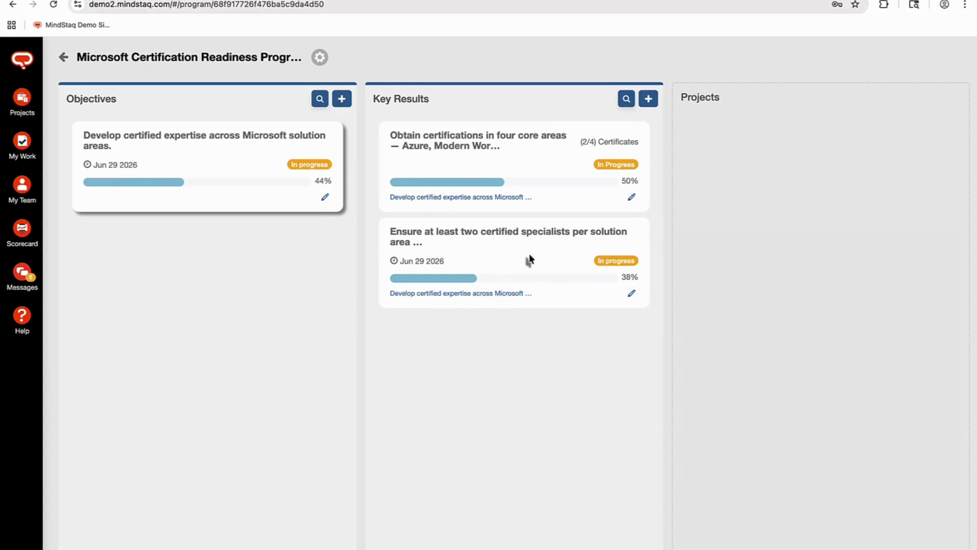
left_click(511, 249)
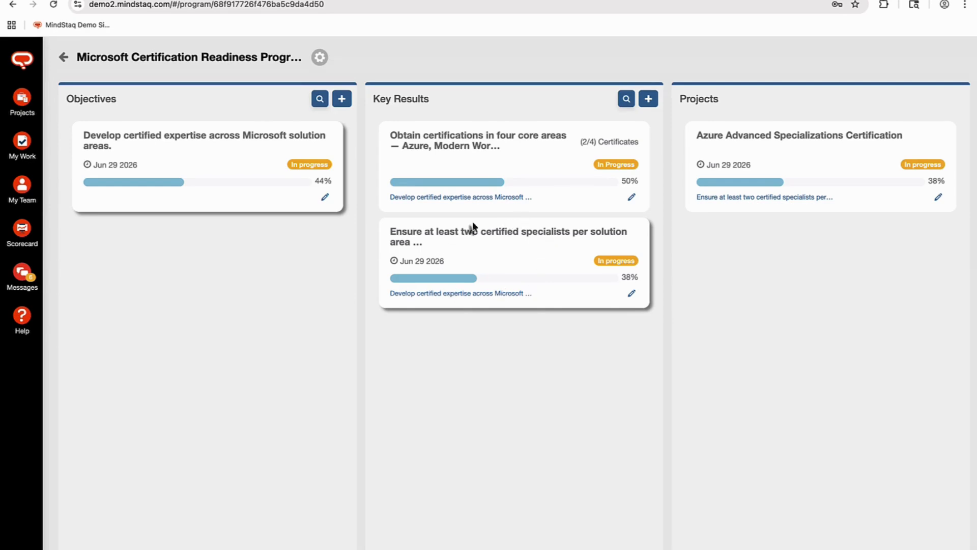
Step: Enable metric tracking on the two-certified-specialists key result, set its actual value to 1 and save it
left_click(630, 294)
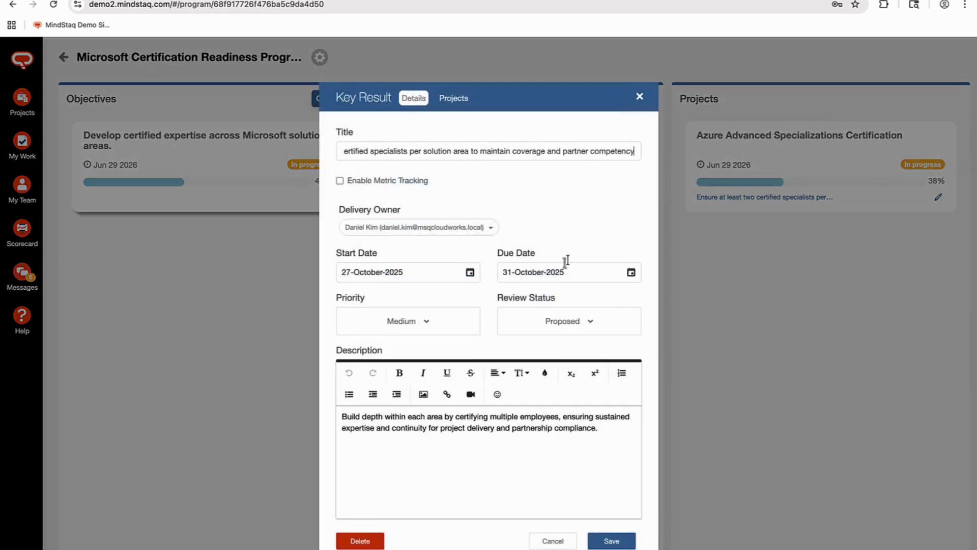
left_click(398, 181)
left_click(381, 225)
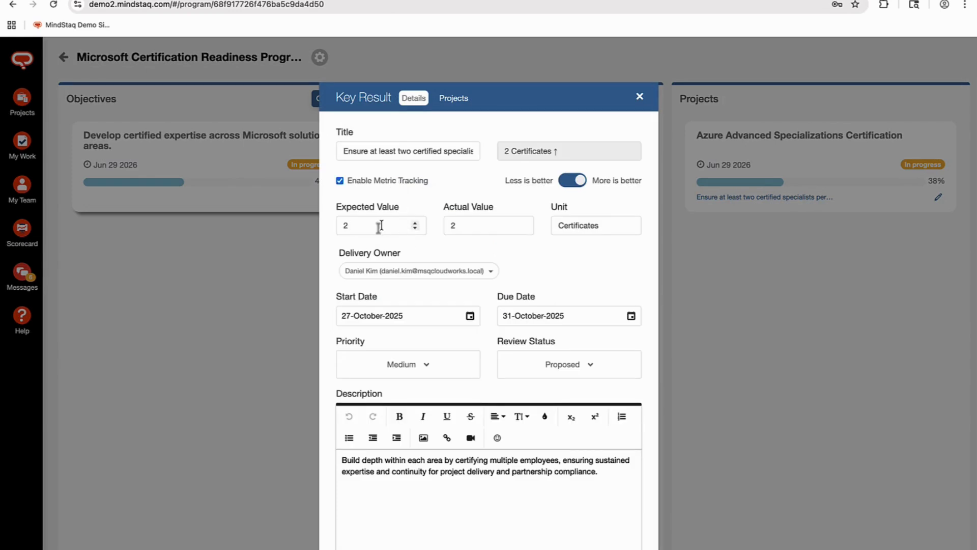
left_click(522, 228)
scroll(538, 269, "down", 1)
left_click(610, 541)
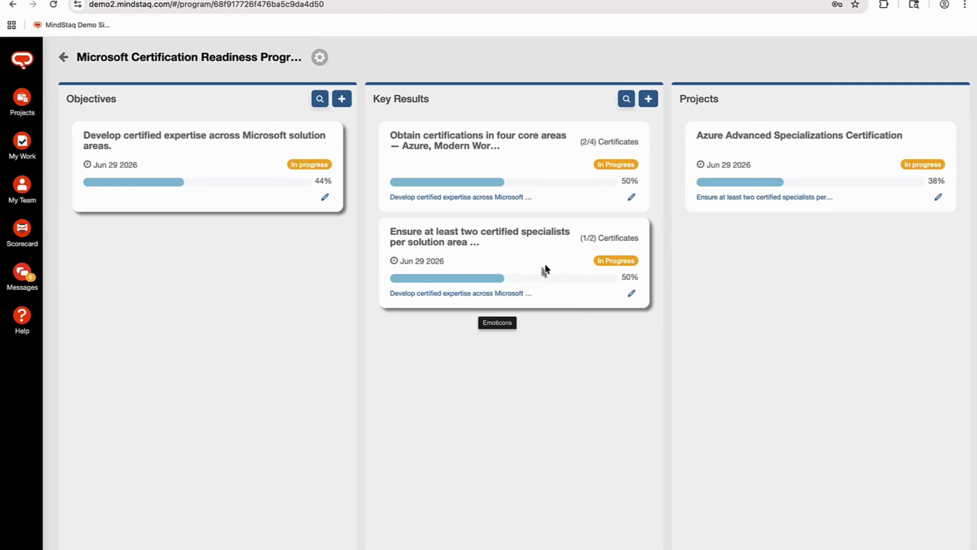
Step: Disable metric tracking on the two-certified-specialists key result and save it
left_click(630, 294)
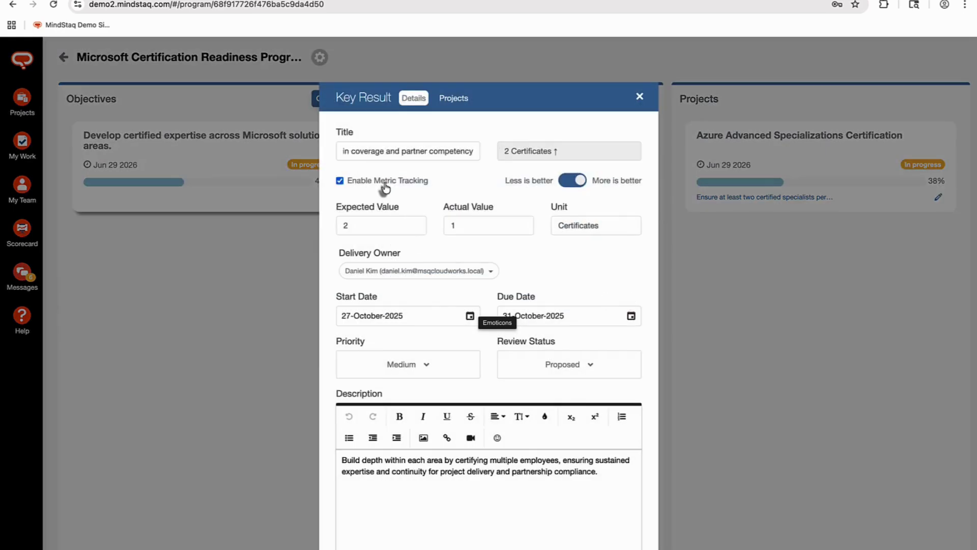
left_click(382, 182)
left_click(614, 540)
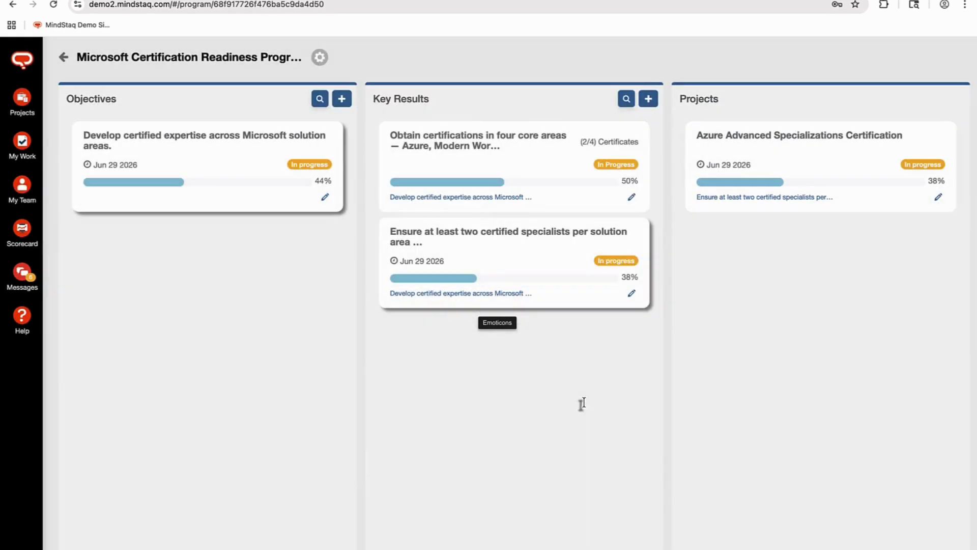